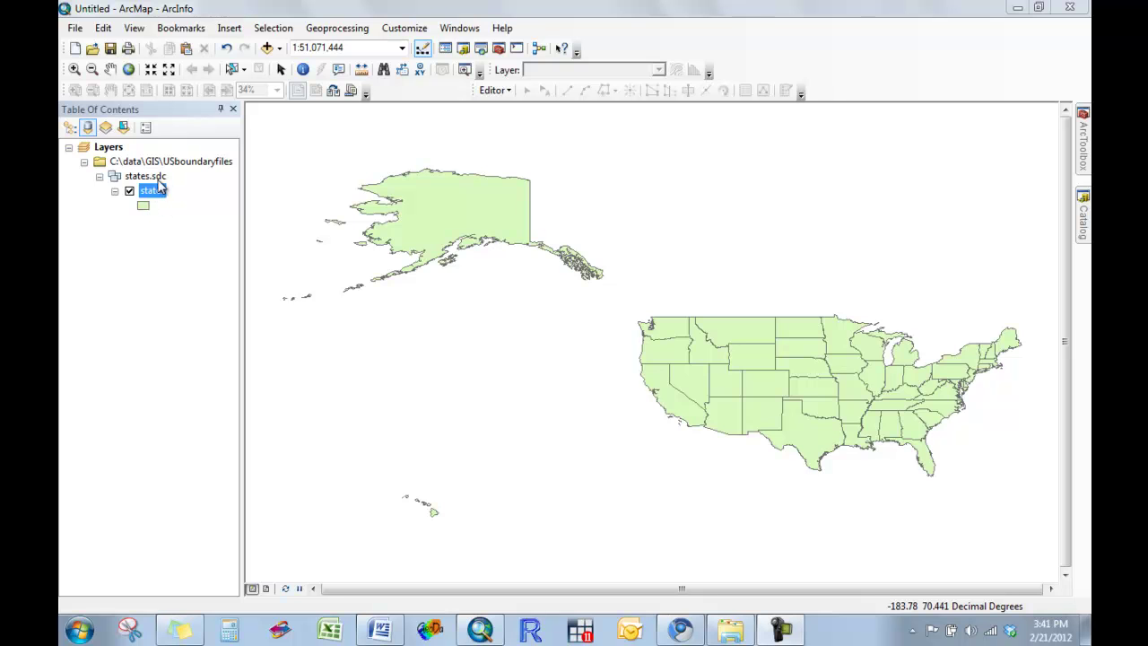
Export the states layer's data to a new shapefile named states.shp.
click(154, 194)
right_click(155, 194)
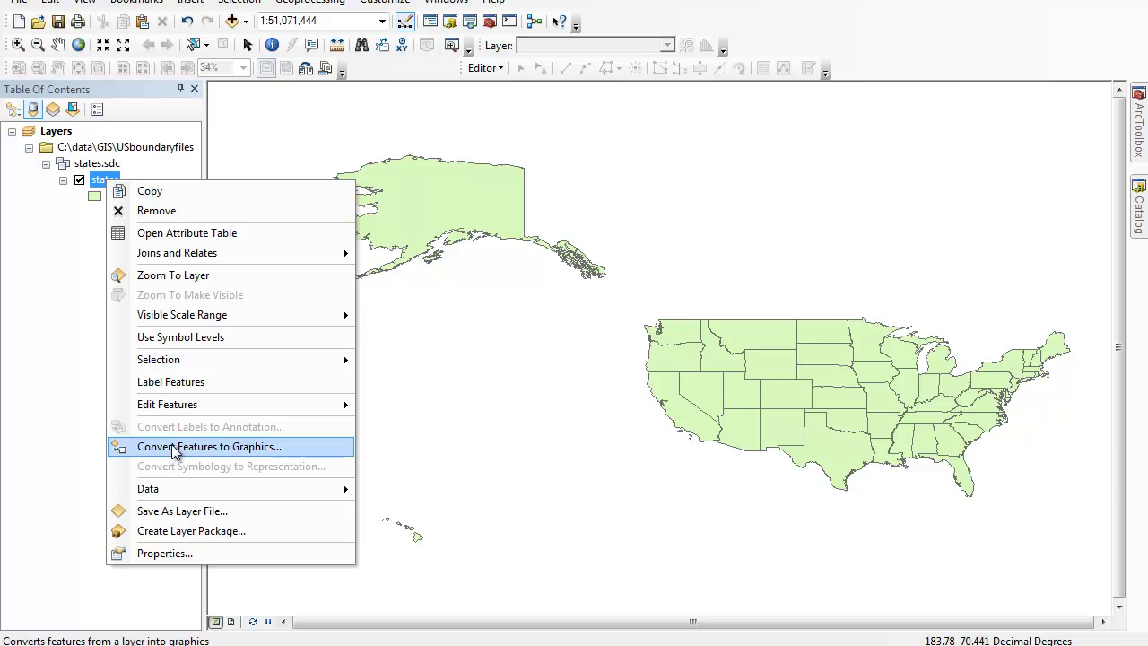
mouse_move(211, 495)
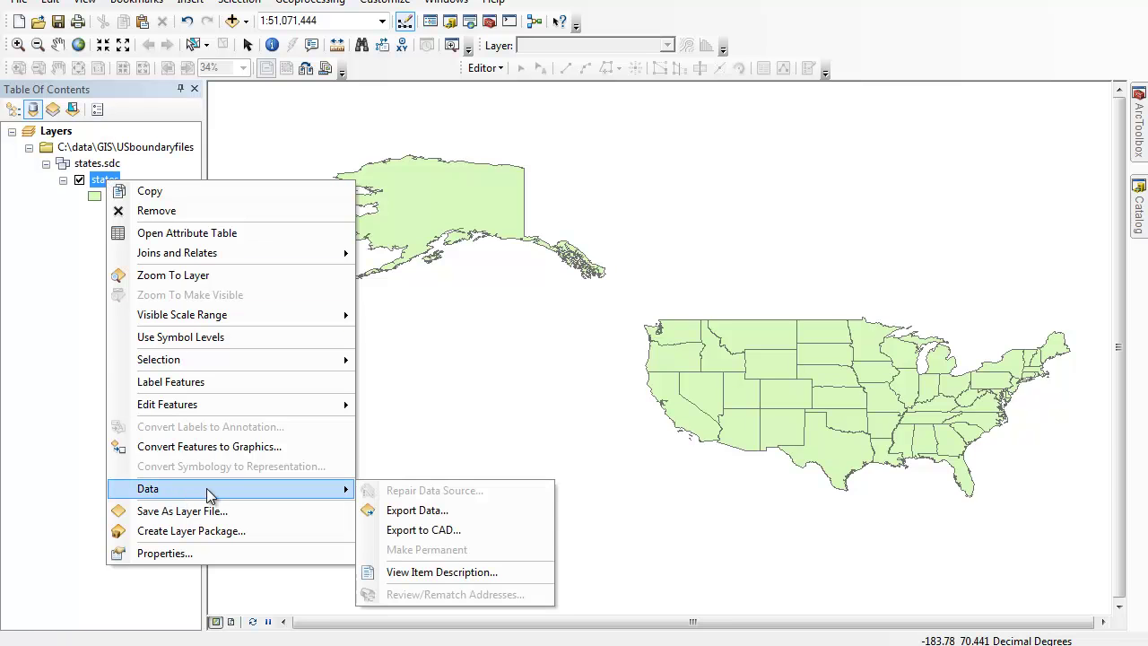
click(412, 515)
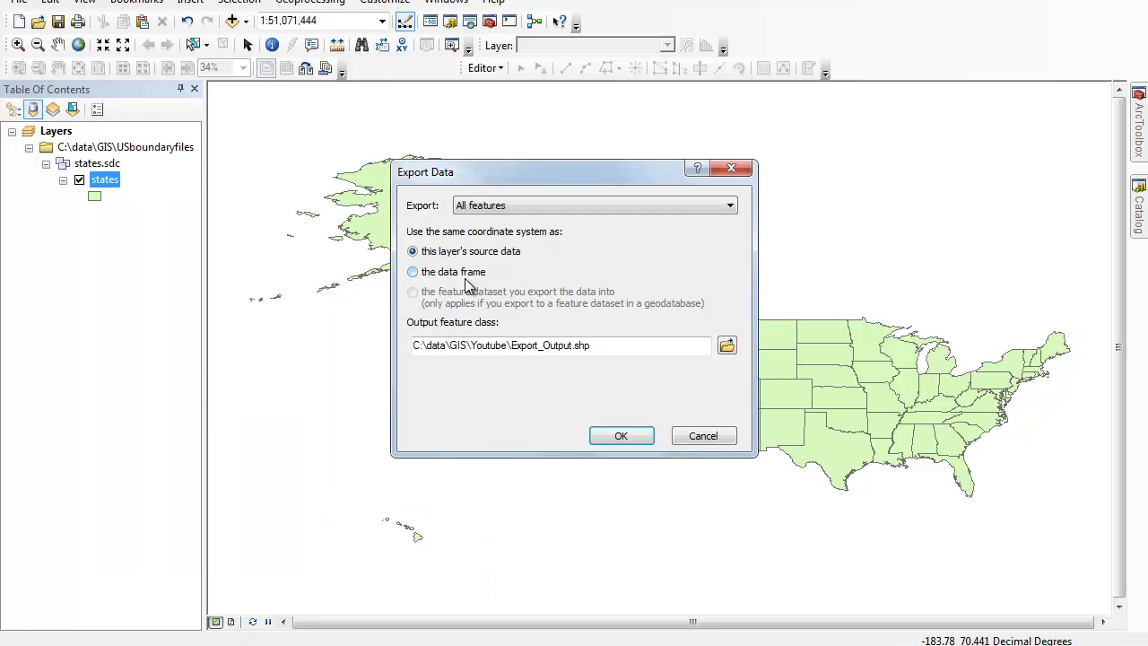
drag(512, 347, 575, 343)
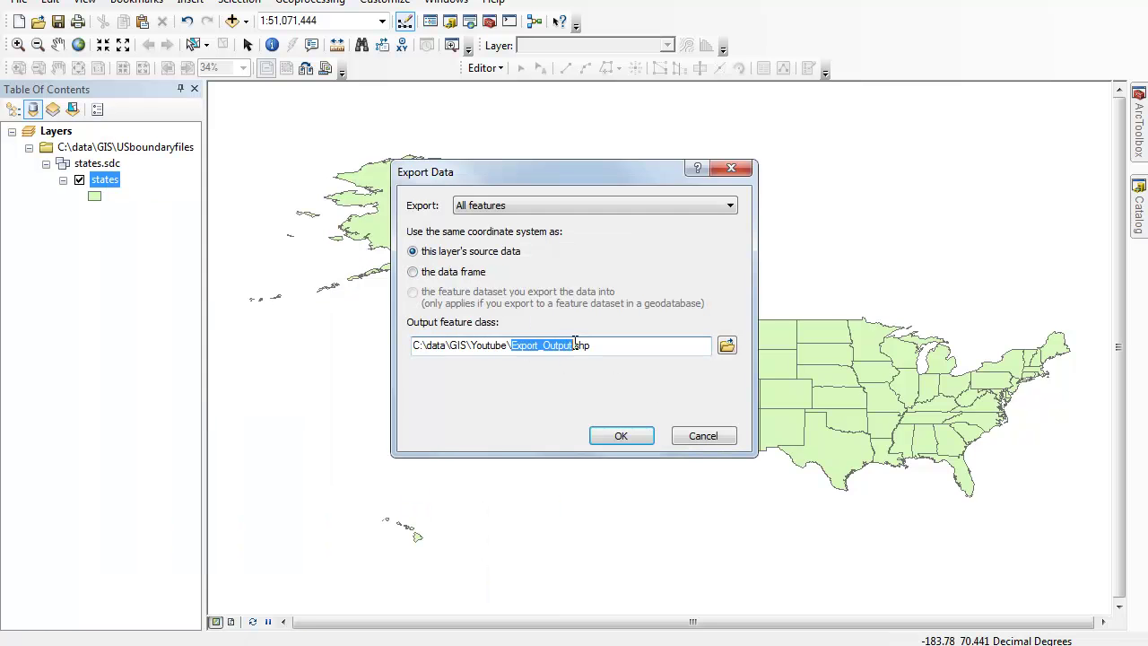
text(states)
key(Return)
Add the exported states.shp to the map and remove the original USboundaryfiles layer.
click(633, 379)
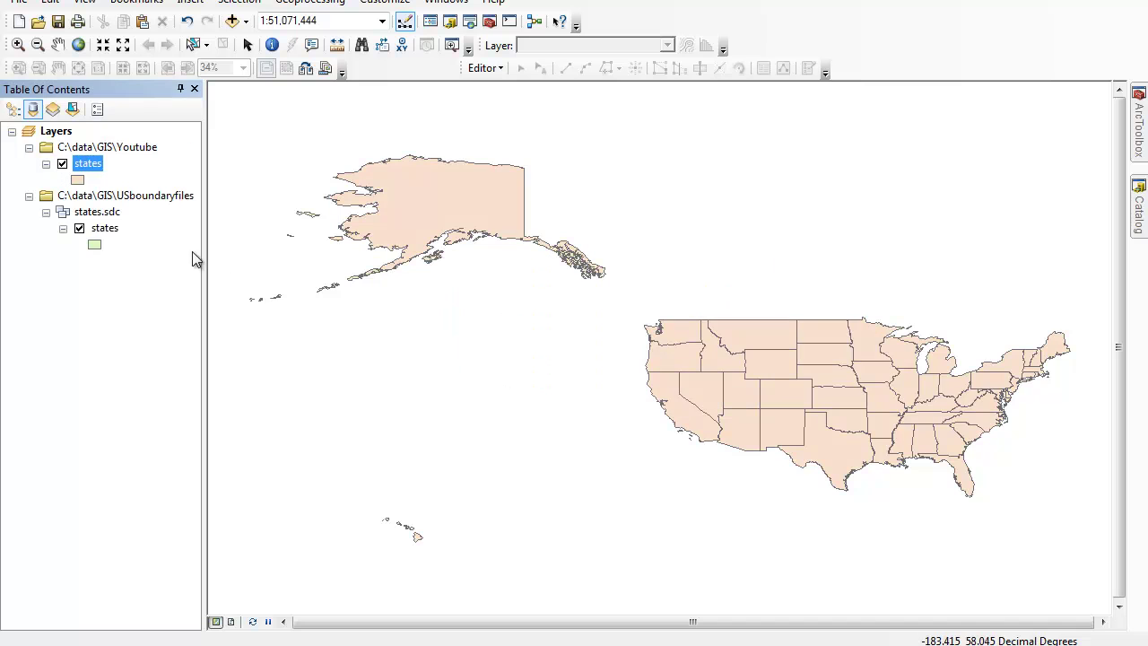
right_click(104, 229)
click(125, 243)
key(Delete)
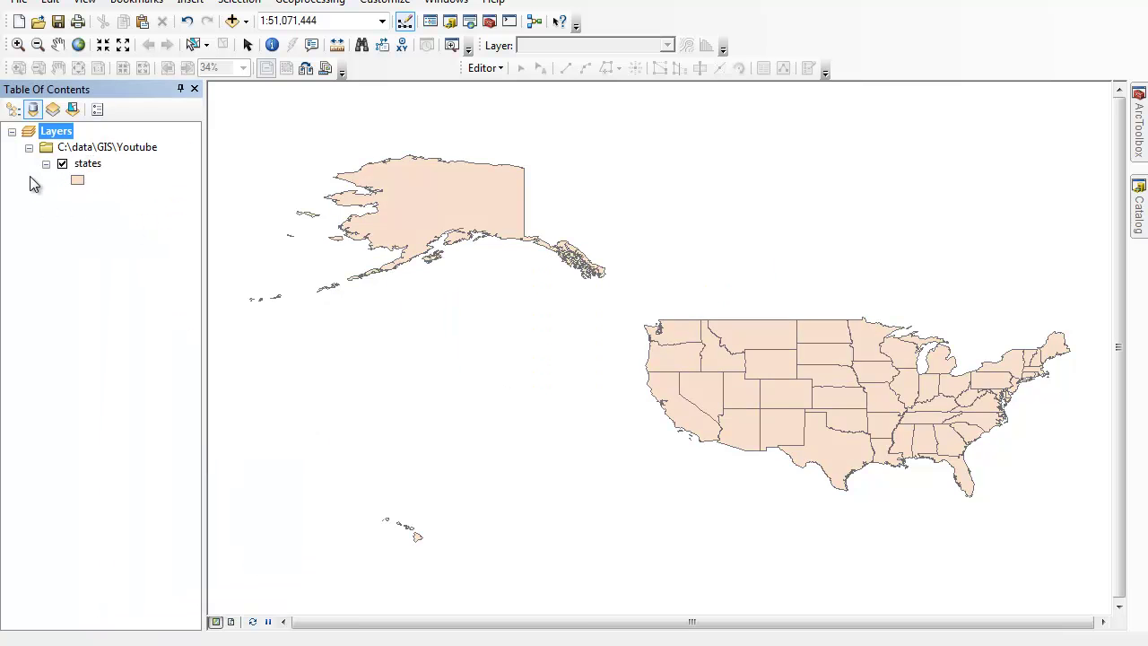
Open the exported states layer's attribute table and scroll across its 51 state records.
right_click(86, 164)
click(130, 215)
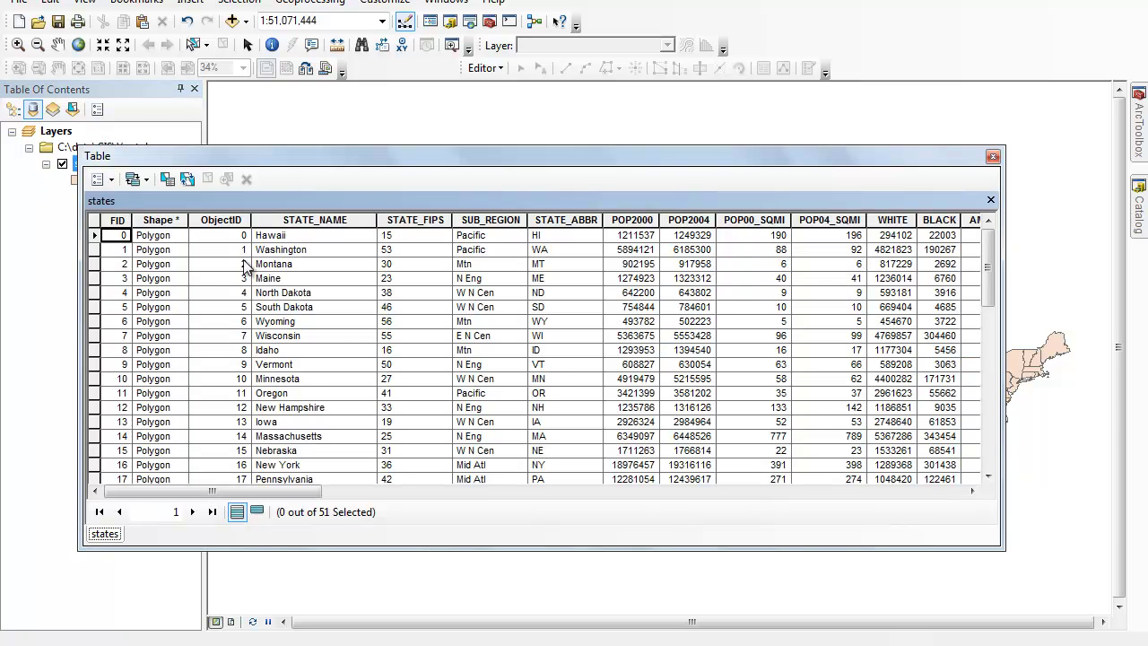
drag(148, 491, 843, 516)
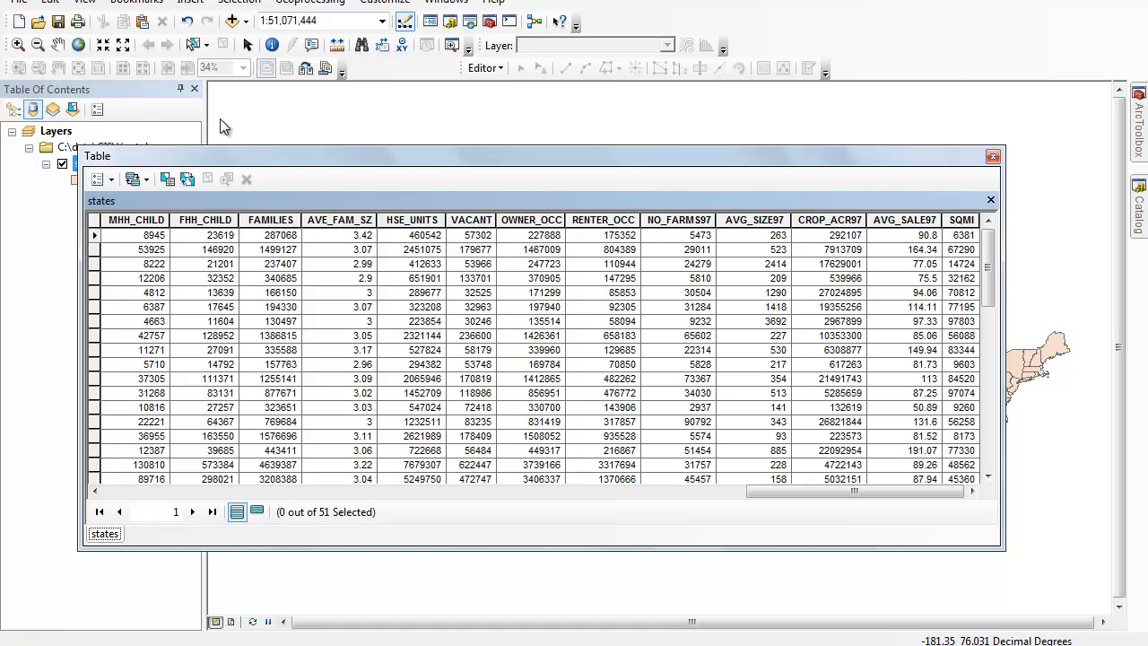
click(113, 179)
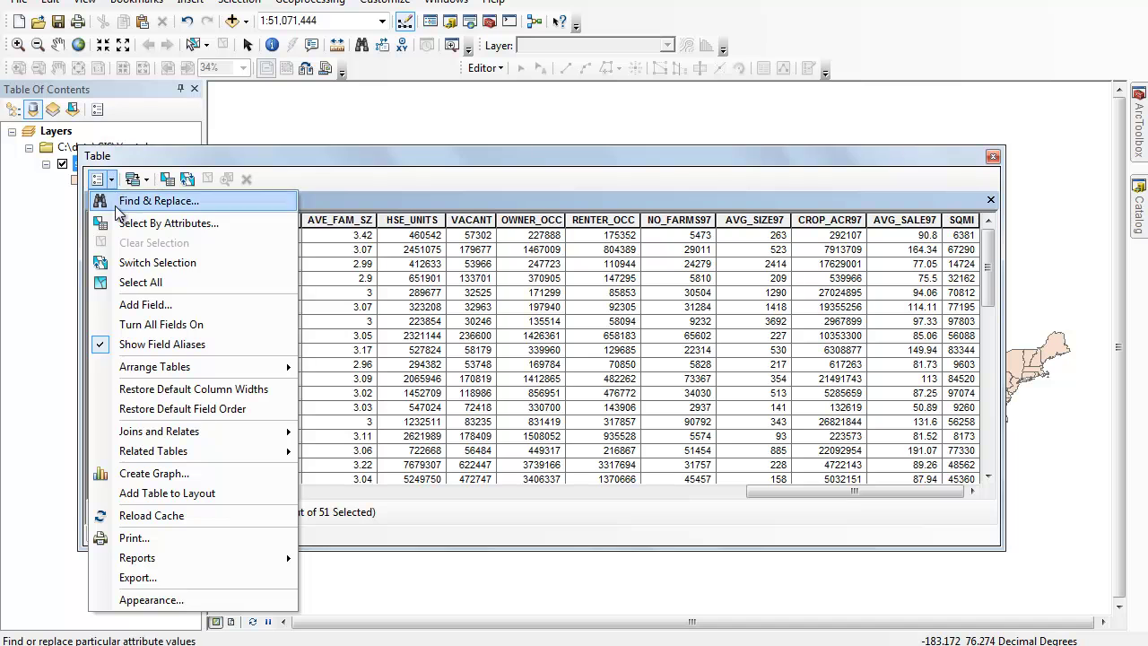
Add a Text field named statename2 to the states attribute table.
click(139, 306)
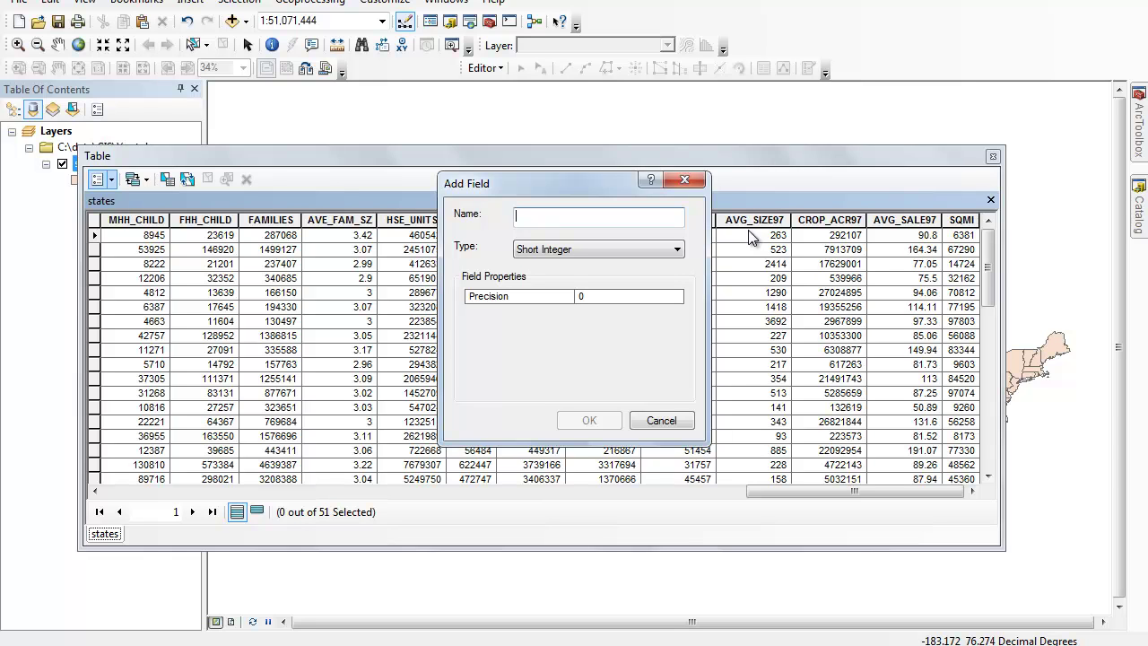
text(statename2)
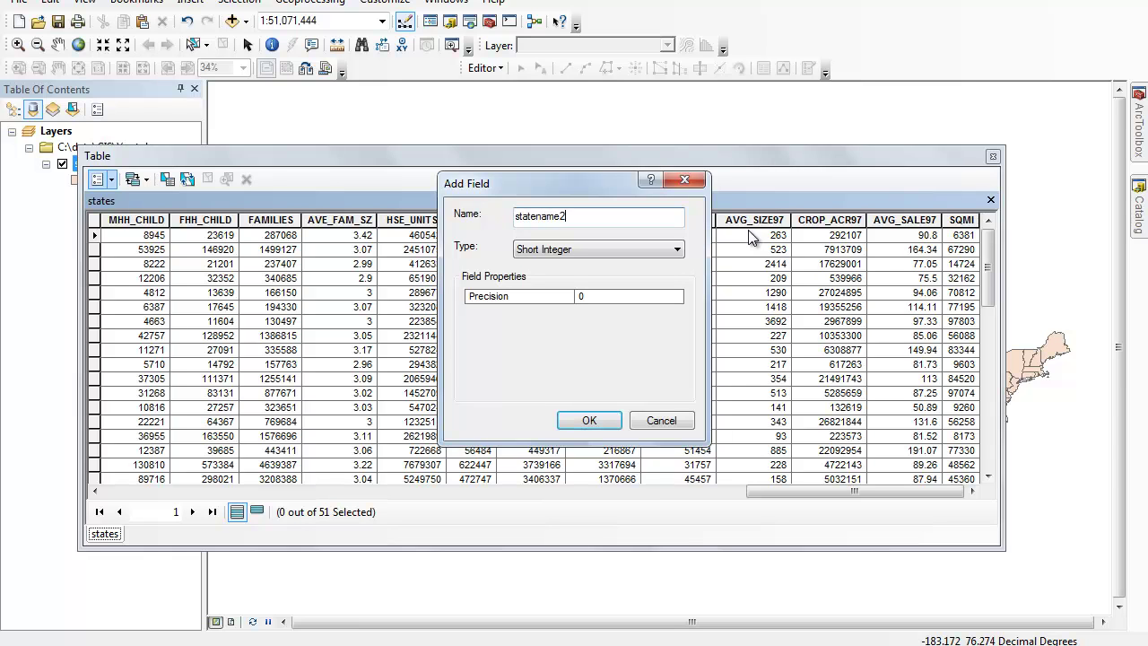
click(577, 248)
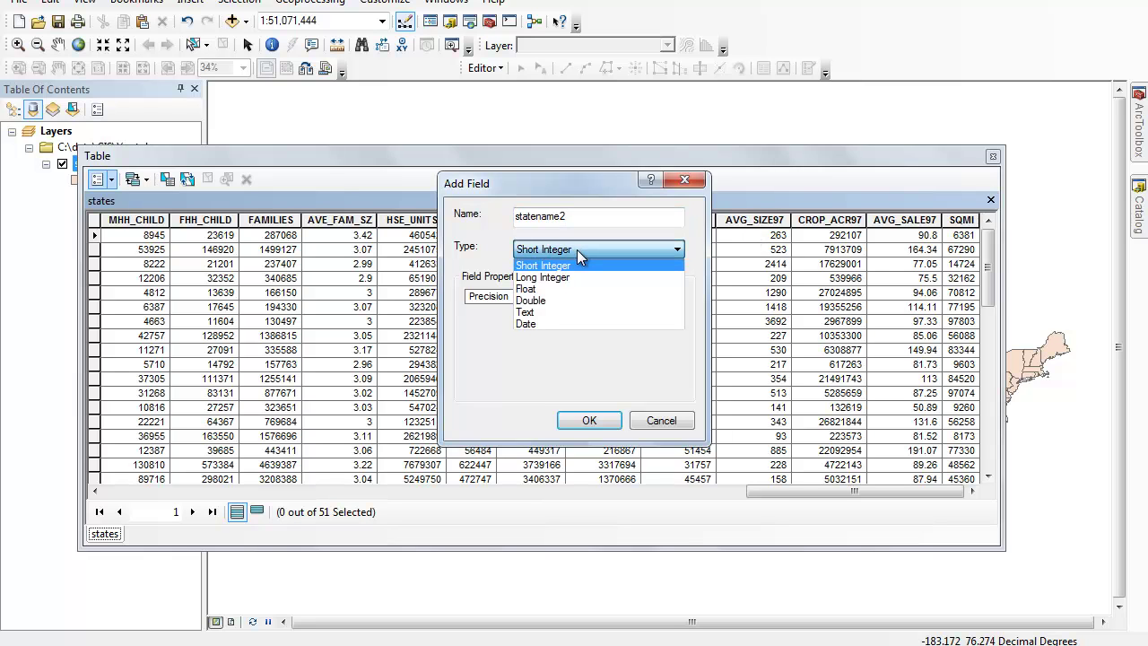
click(548, 311)
click(589, 420)
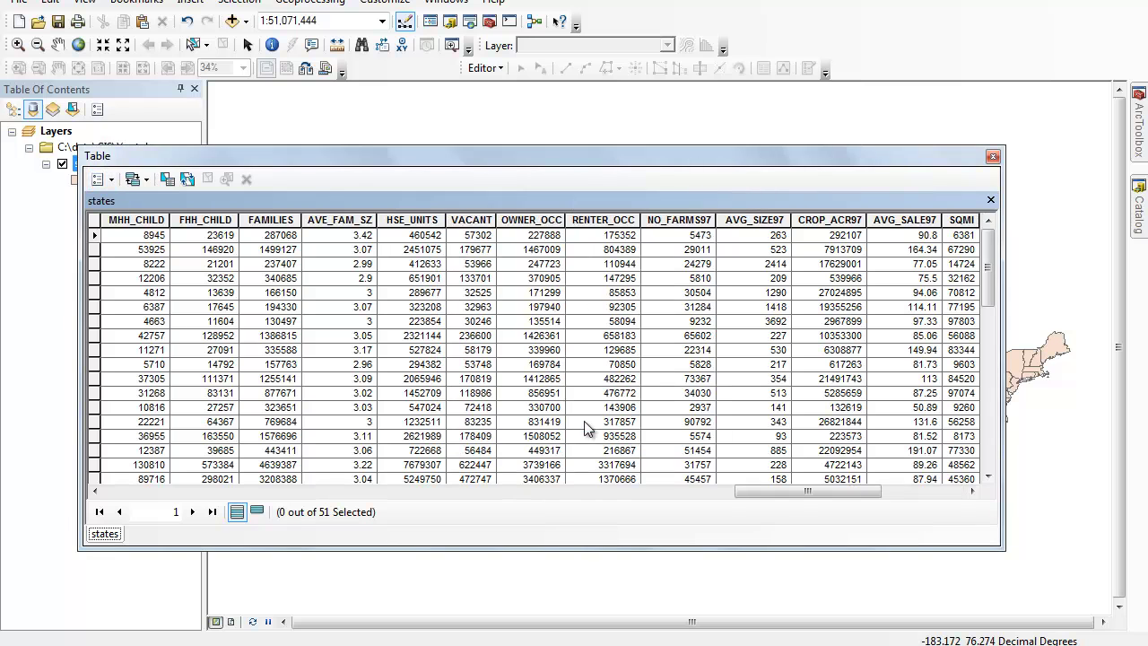
drag(778, 491, 863, 489)
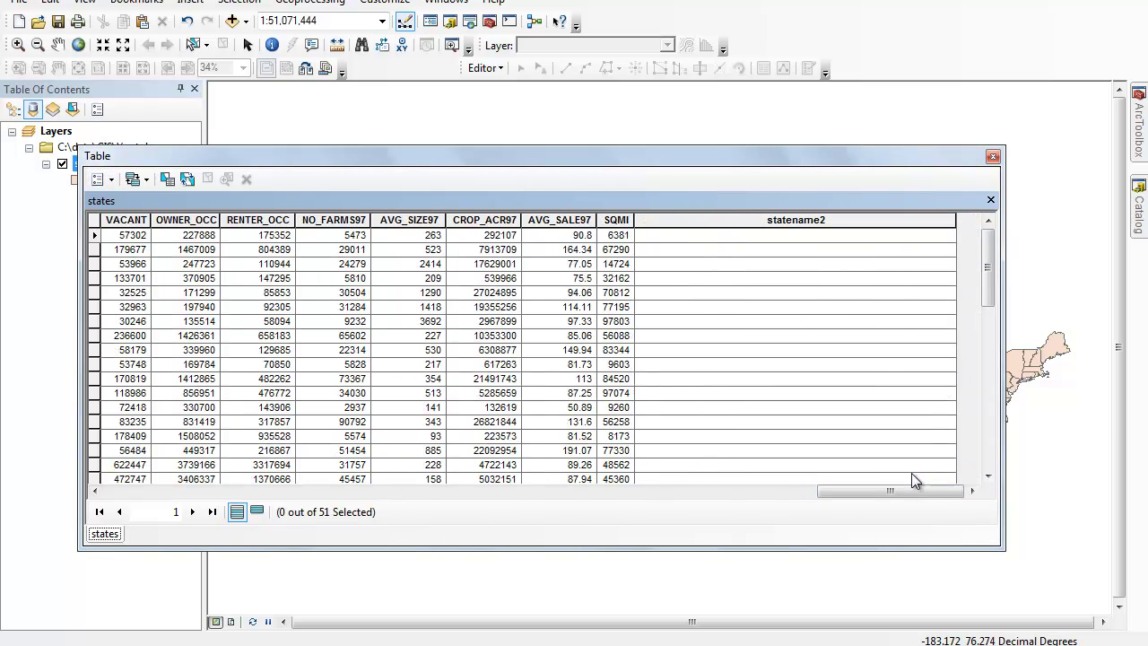
Calculate statename2 = [STATE_NAME] so every record gets its state name.
click(807, 220)
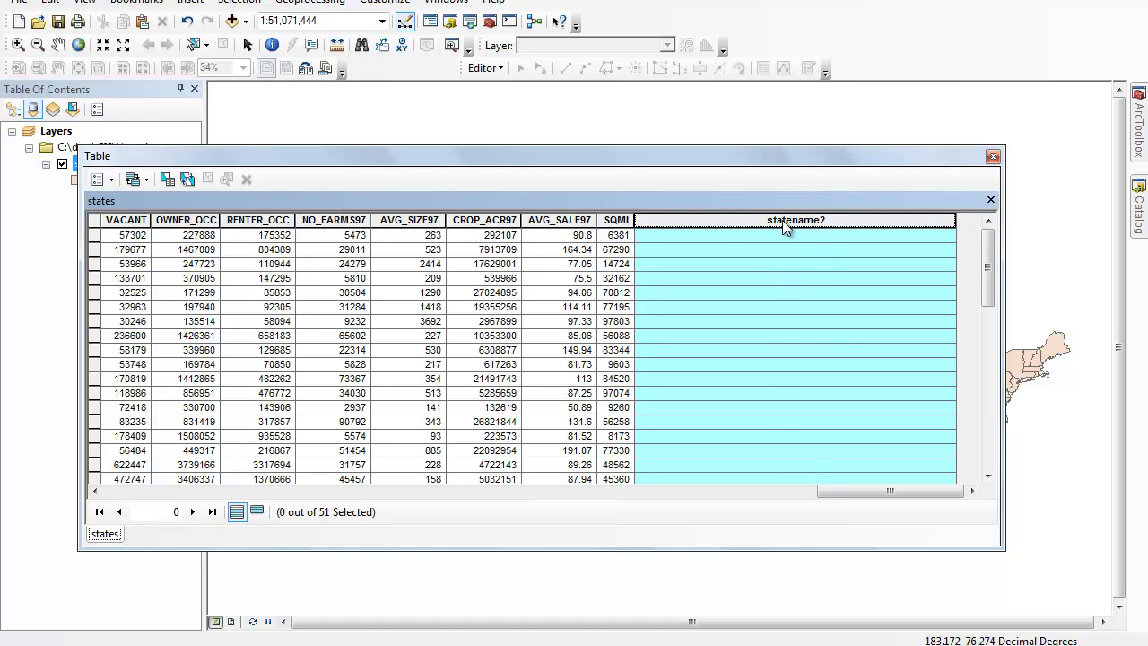
right_click(782, 220)
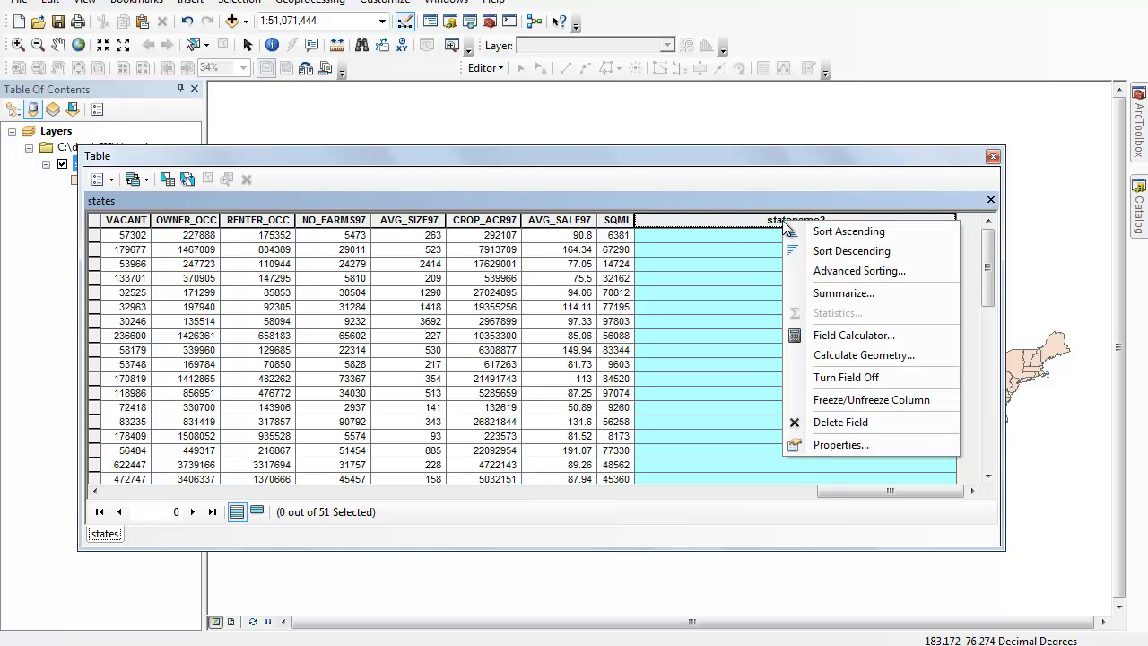
click(852, 336)
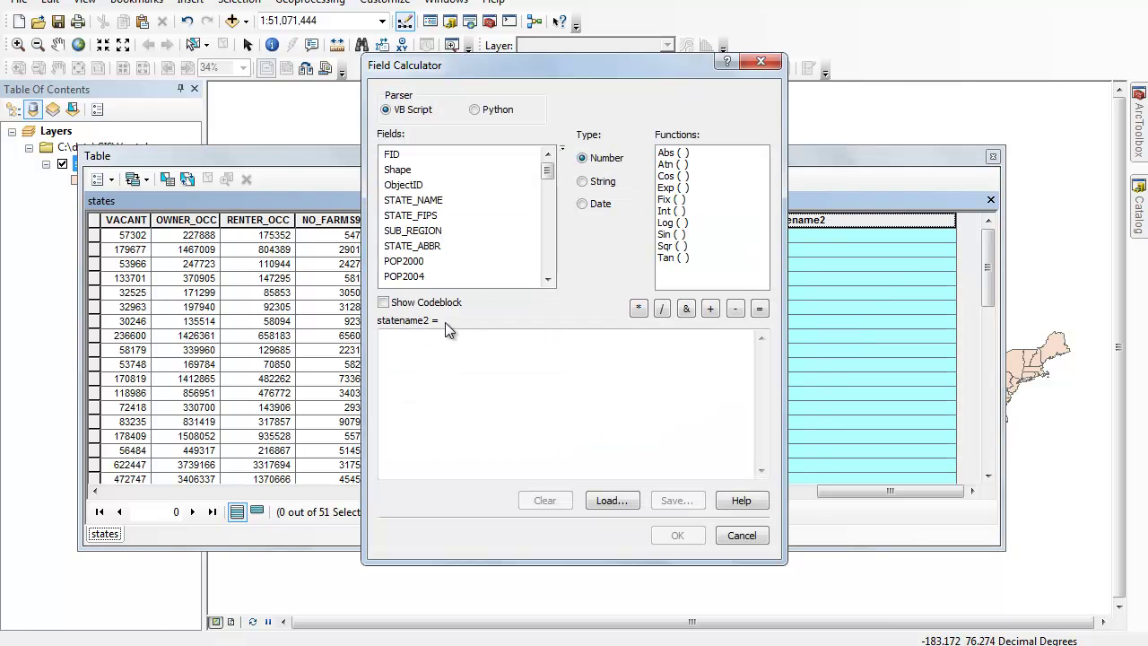
double_click(426, 205)
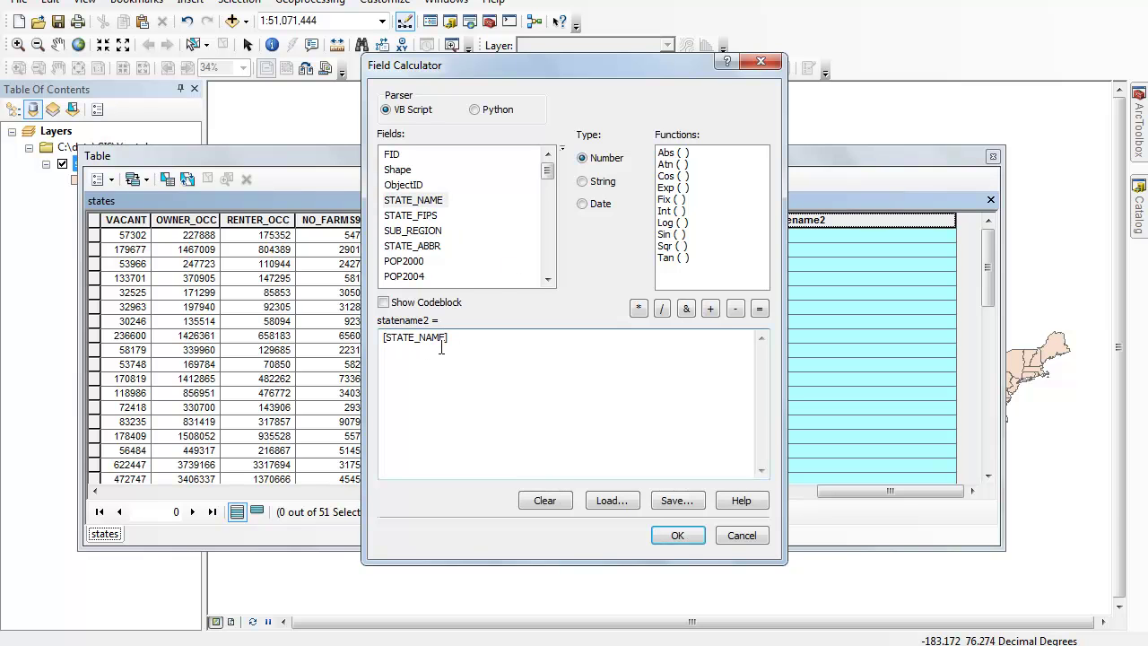
click(681, 535)
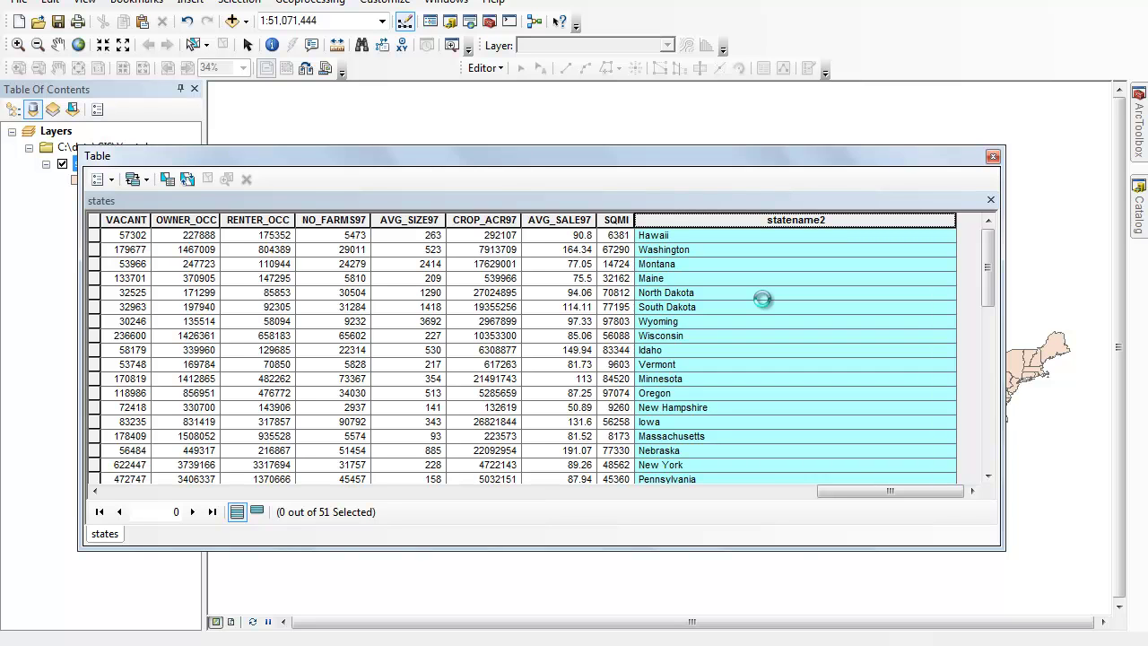
Add a Float field named madeup to the states attribute table.
click(762, 299)
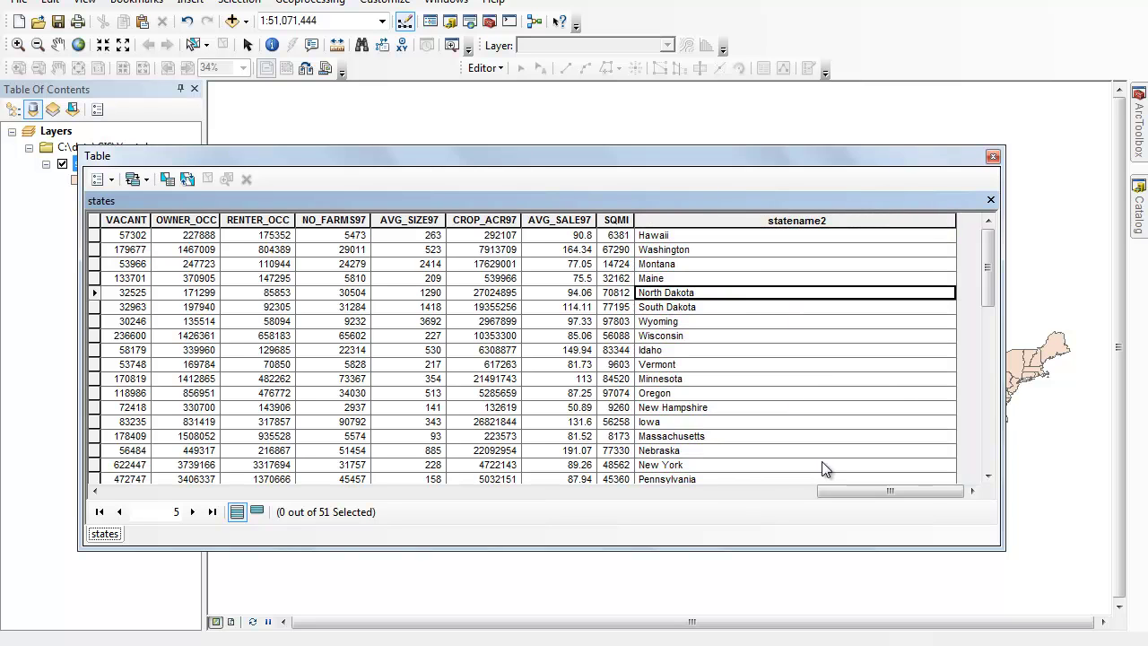
drag(853, 495, 129, 499)
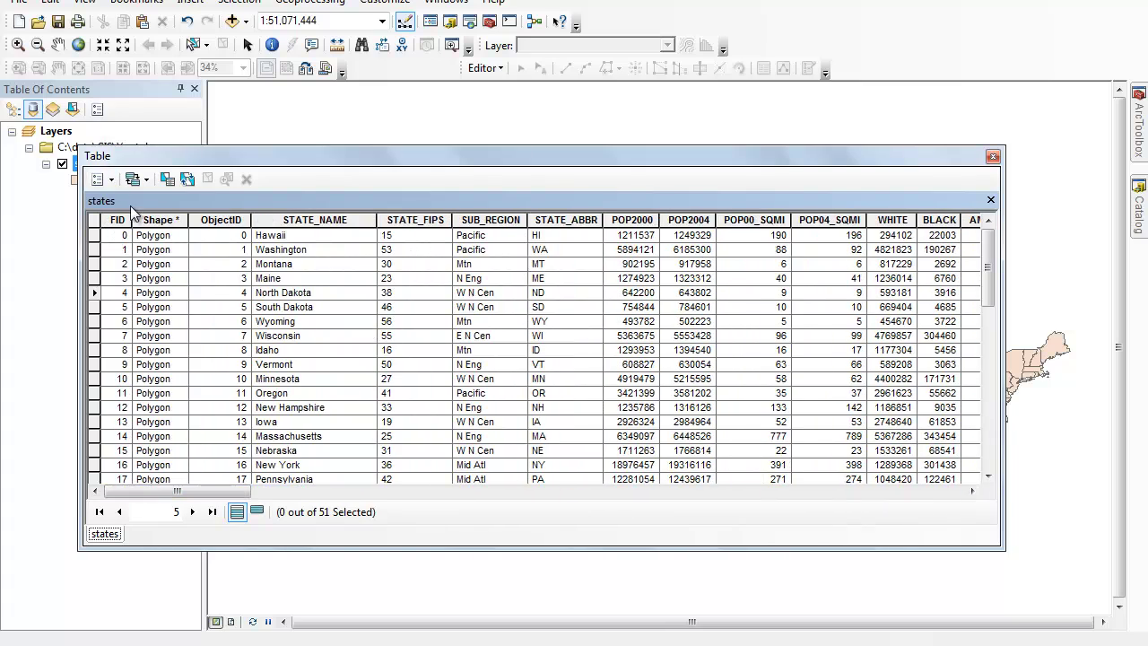
click(107, 183)
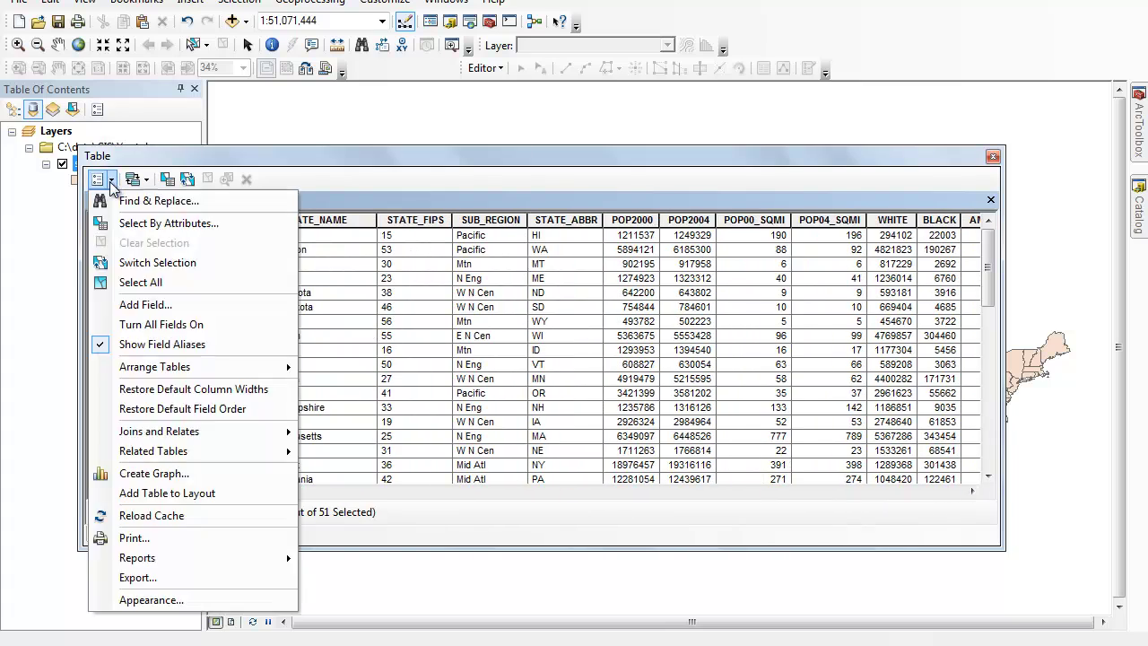
click(139, 302)
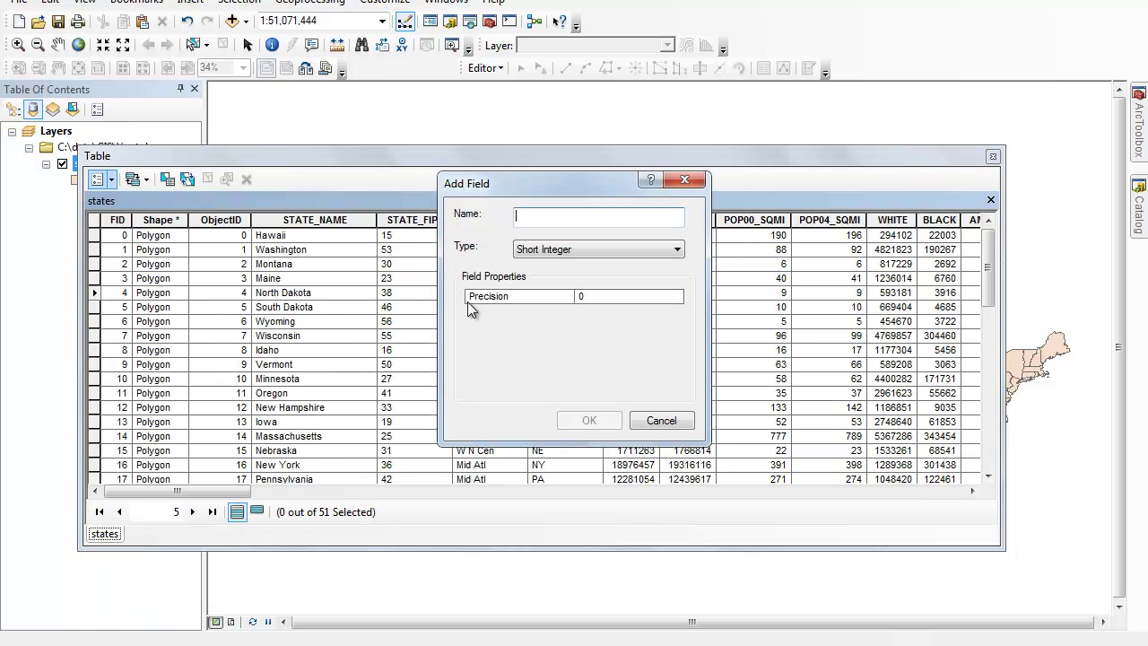
text(madeup)
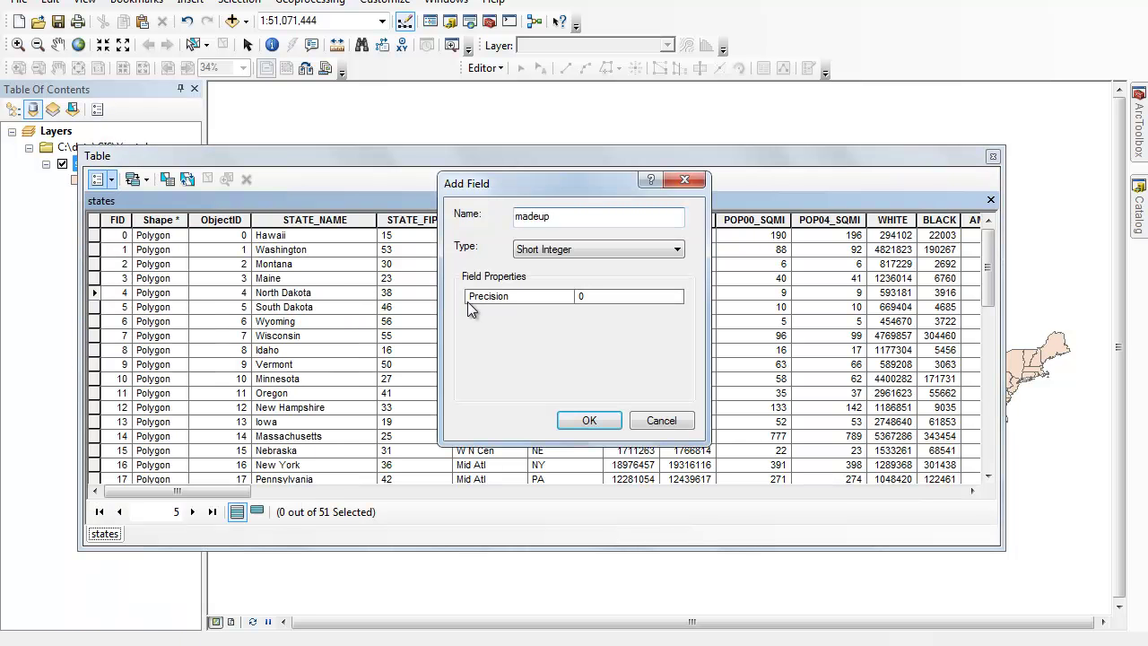
click(565, 252)
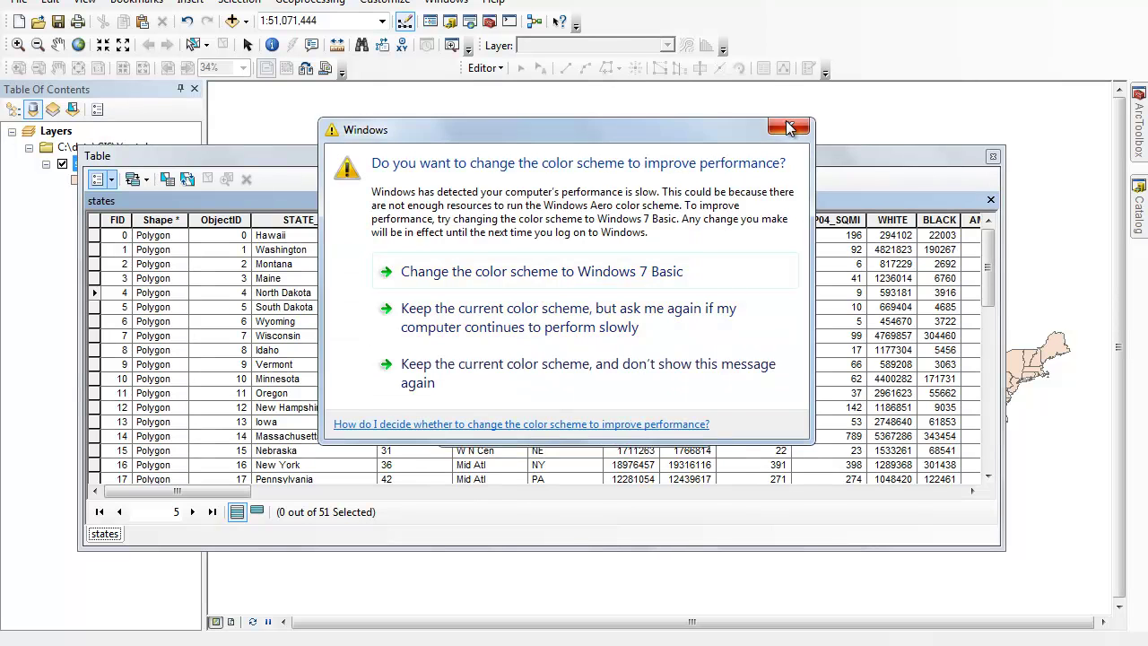
click(789, 128)
click(585, 252)
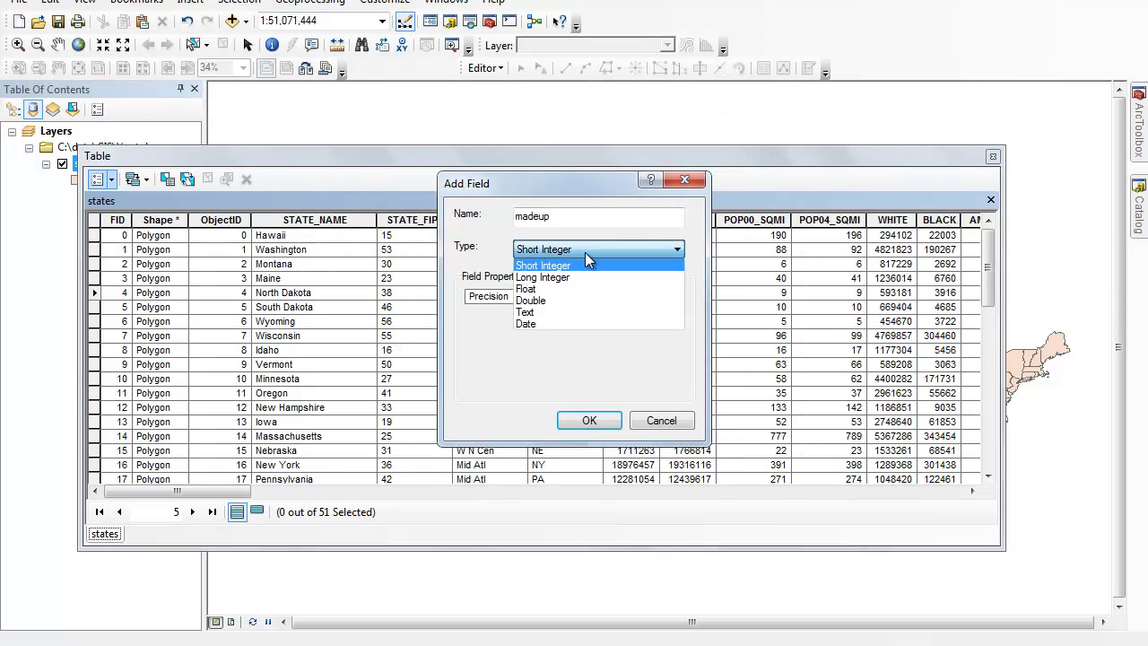
click(537, 286)
click(590, 422)
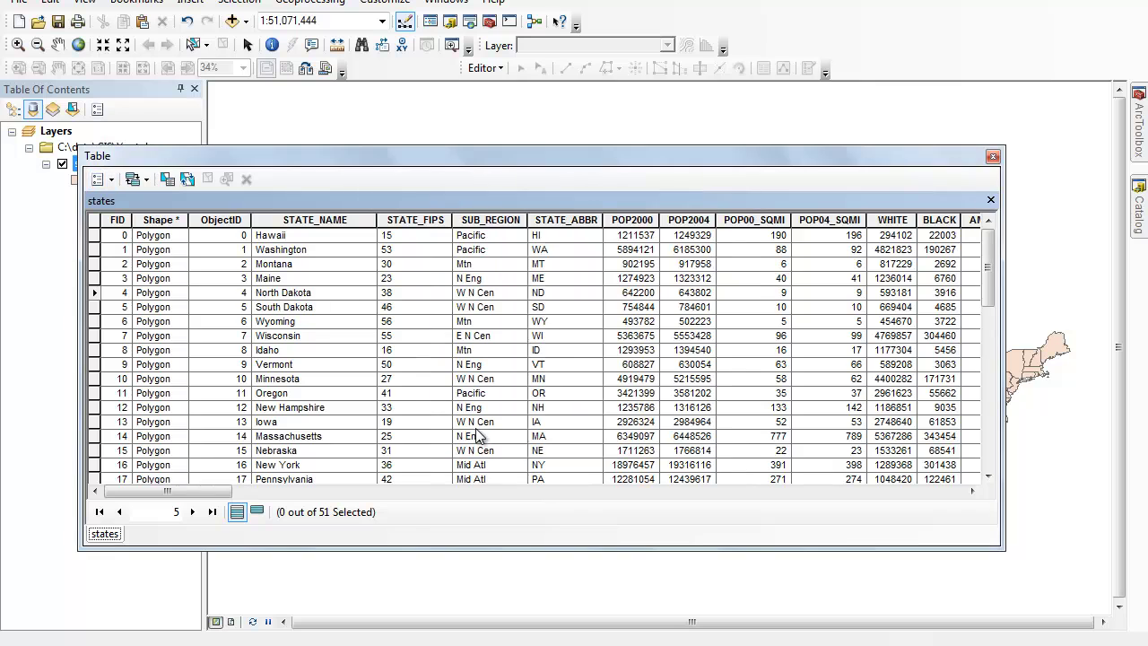
Check the new madeup column's values for Hawaii and Washington, then close the table.
drag(167, 491, 913, 509)
click(884, 236)
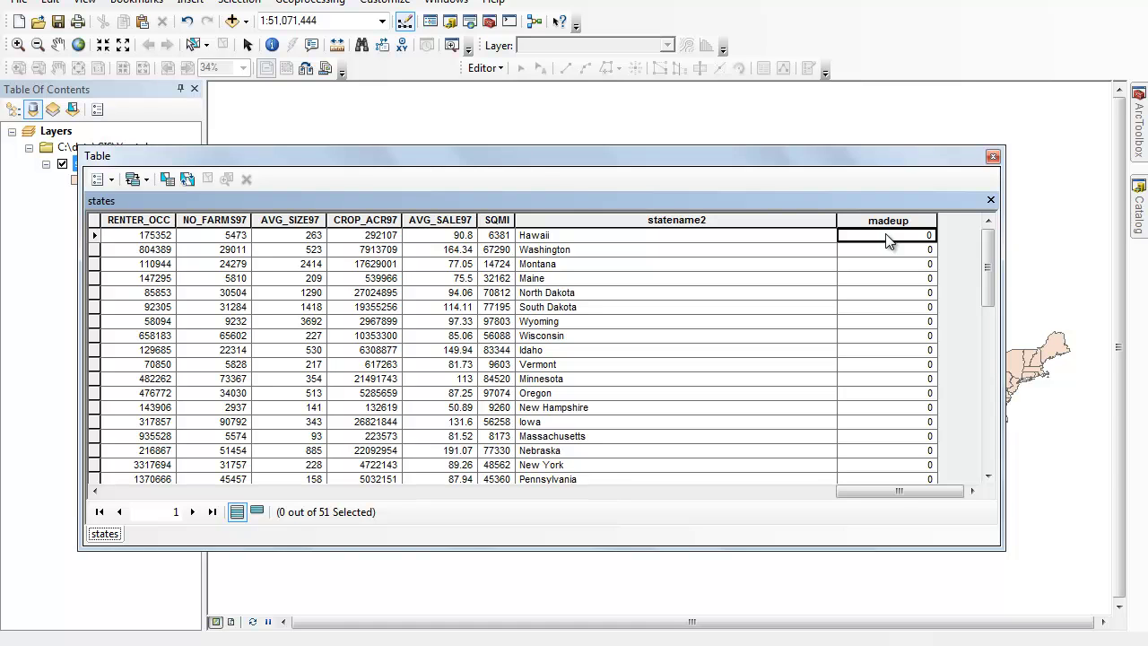
key(Down)
click(992, 156)
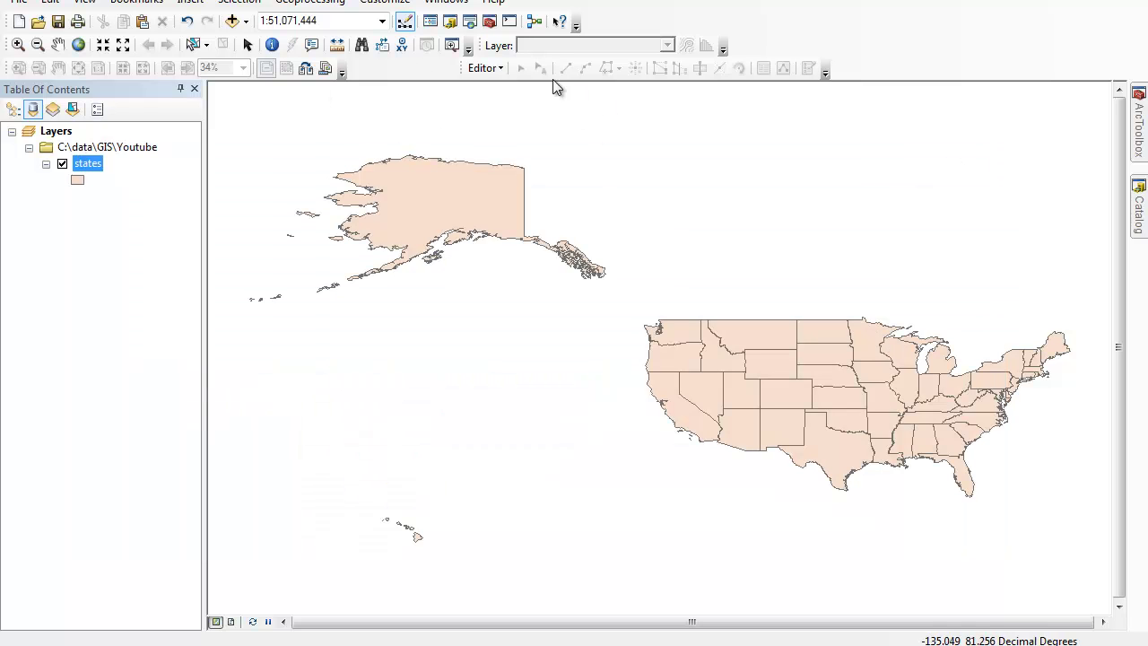
Try starting an edit, then toggle the Editor toolbar from the toolbars list.
click(486, 69)
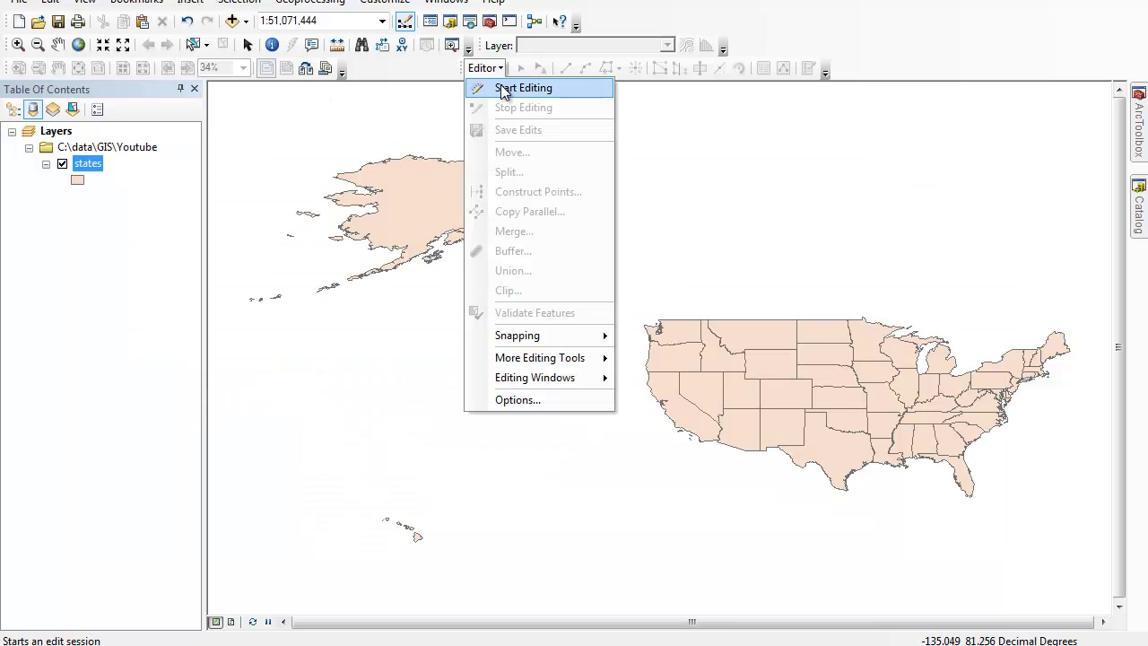
click(519, 91)
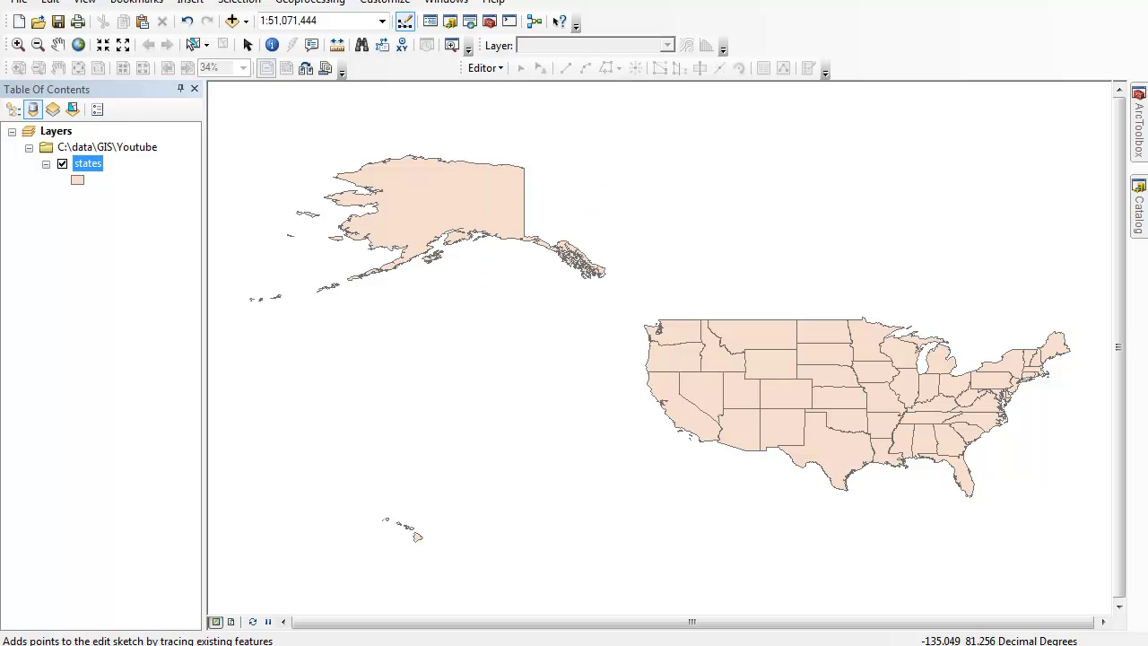
click(86, 4)
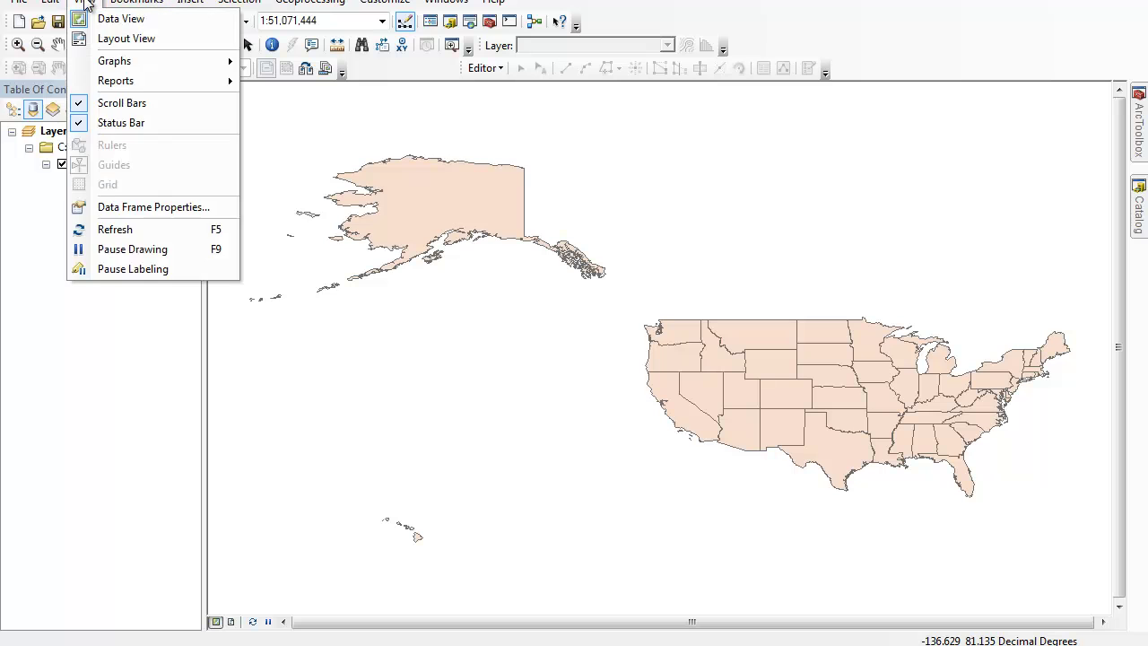
mouse_move(189, 4)
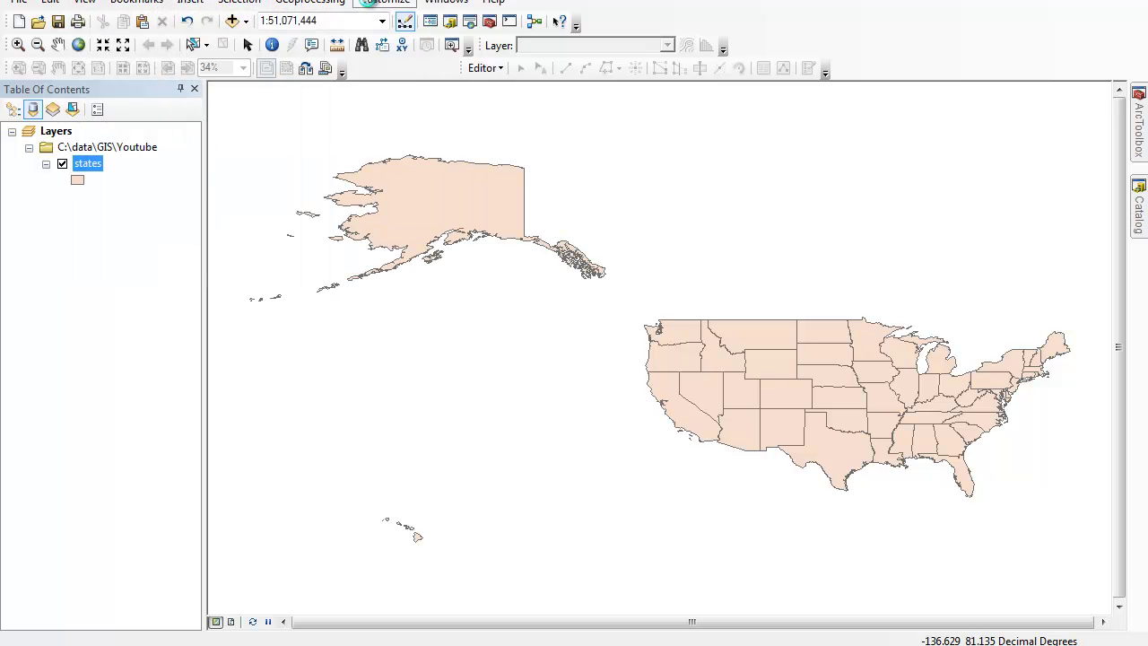
mouse_move(373, 7)
mouse_move(408, 19)
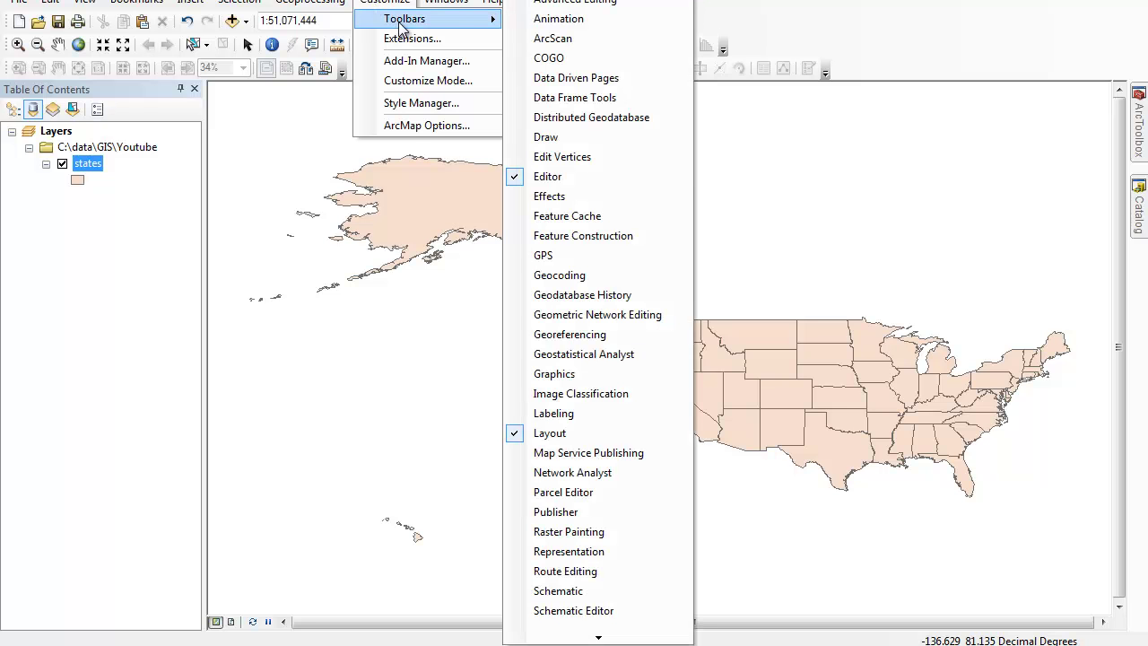
click(551, 178)
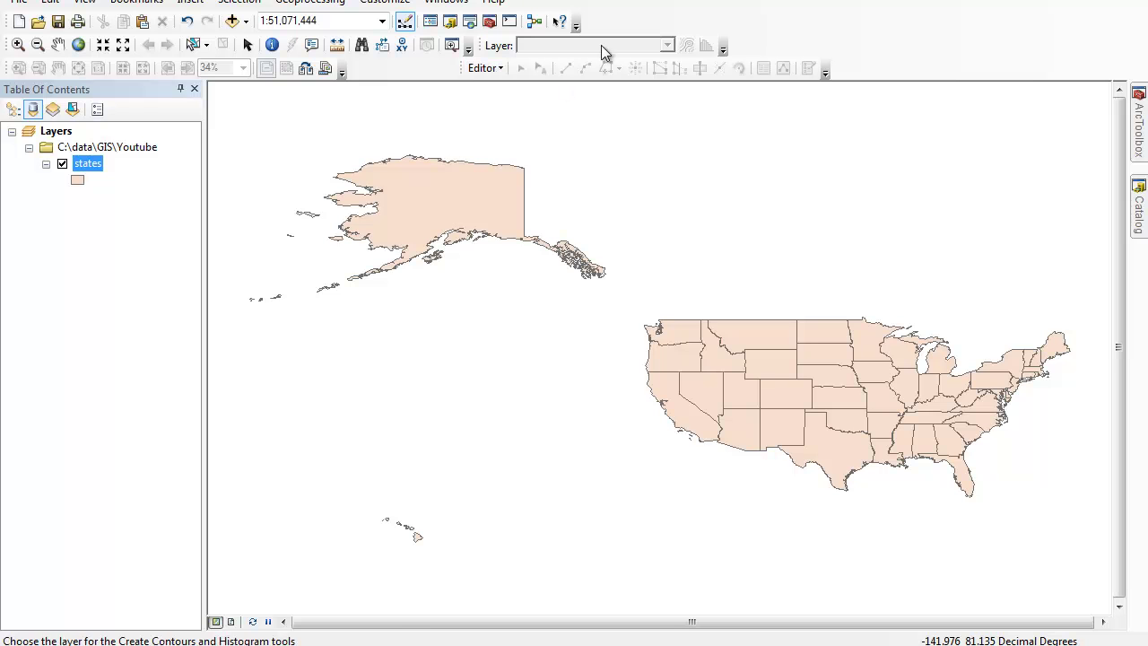
Turn the Editor toolbar back on via Customize and start editing the states layer.
click(385, 3)
mouse_move(393, 20)
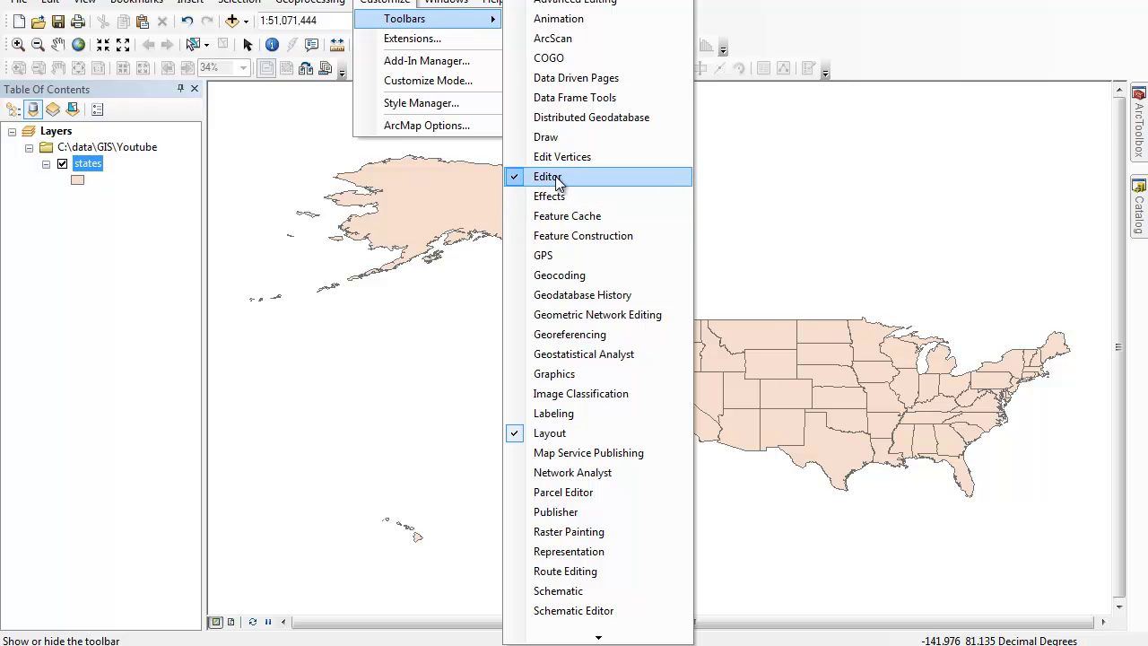
click(558, 177)
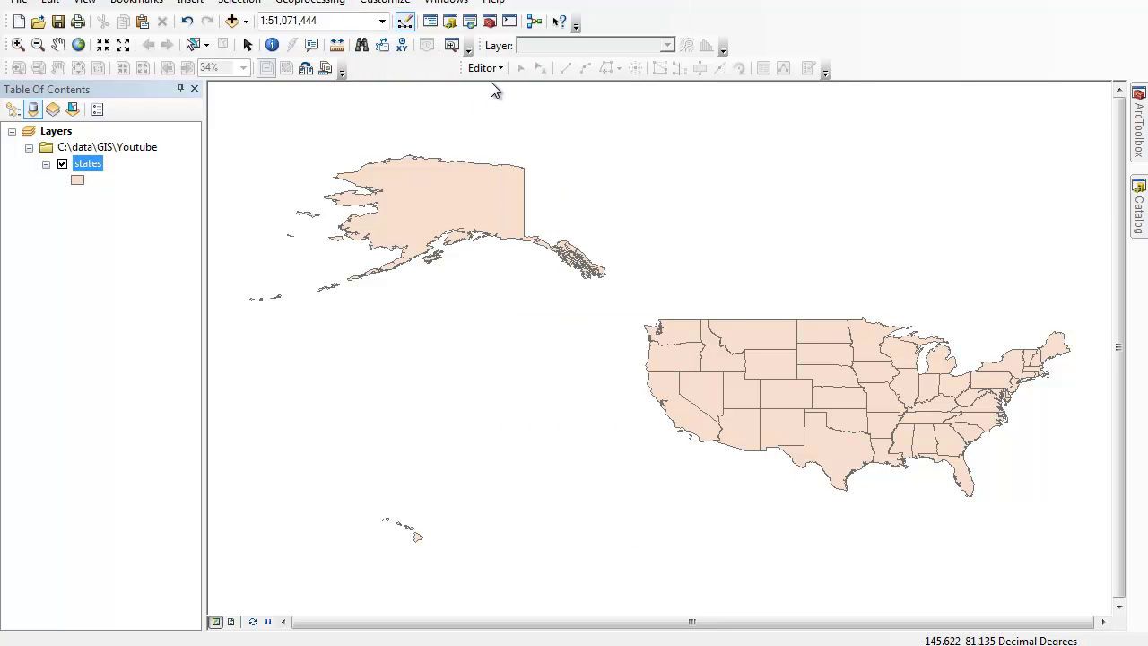
click(498, 70)
click(504, 90)
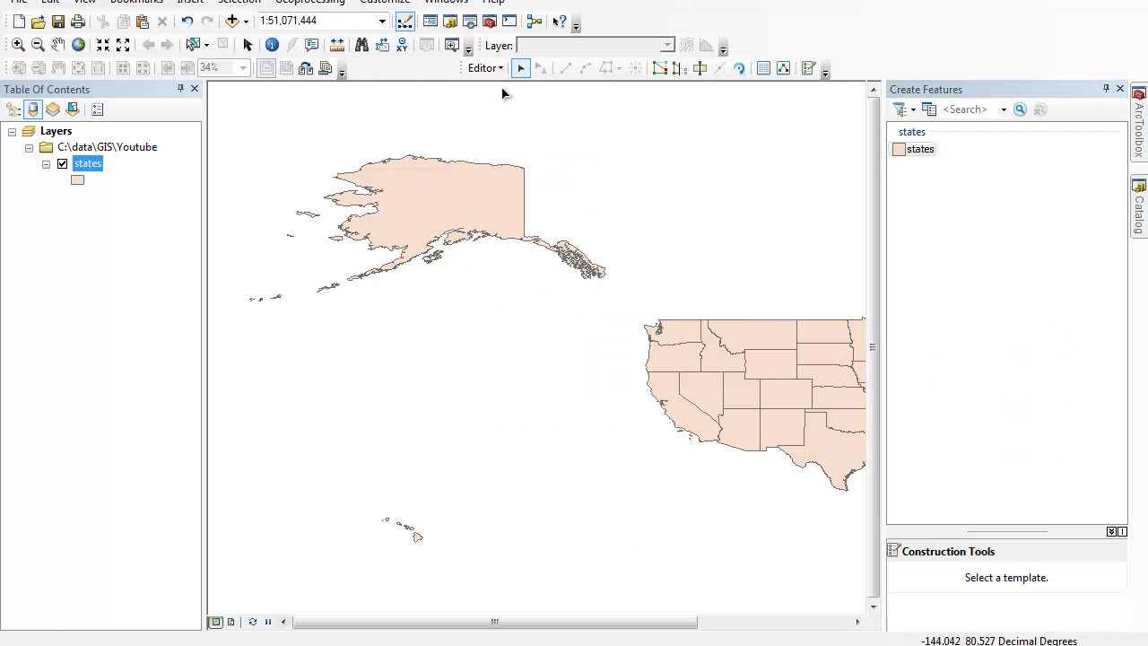
Enter madeup values 7, 13, 2, 3 and 73 for Hawaii, Washington, Montana, Maine, North Dakota.
right_click(83, 167)
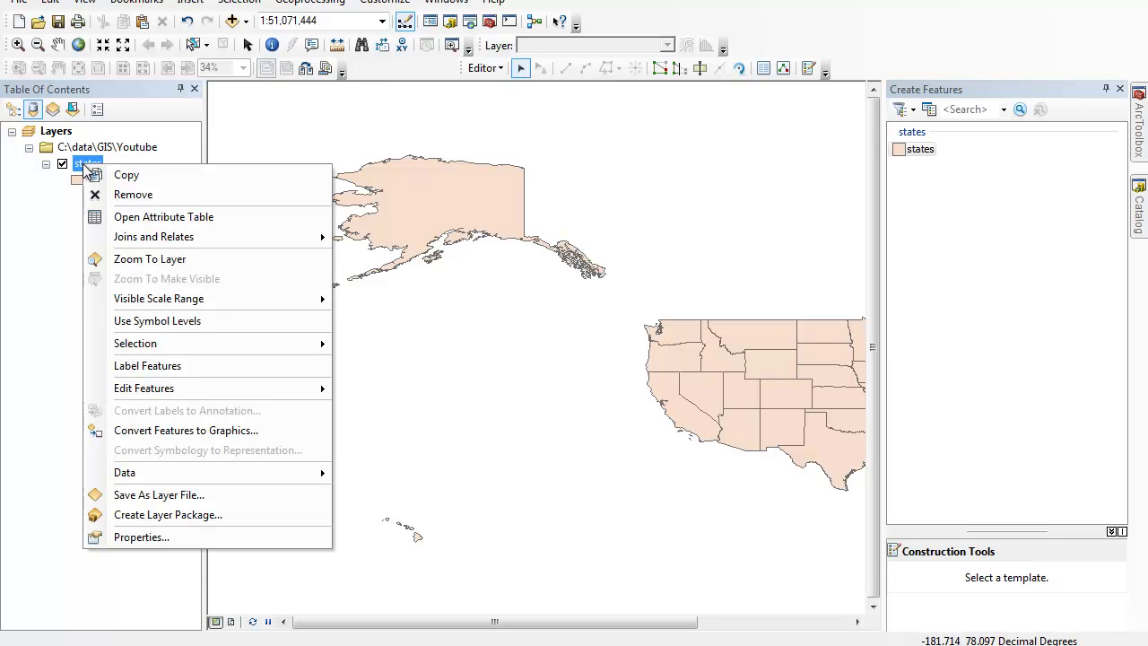
click(135, 216)
drag(199, 491, 922, 519)
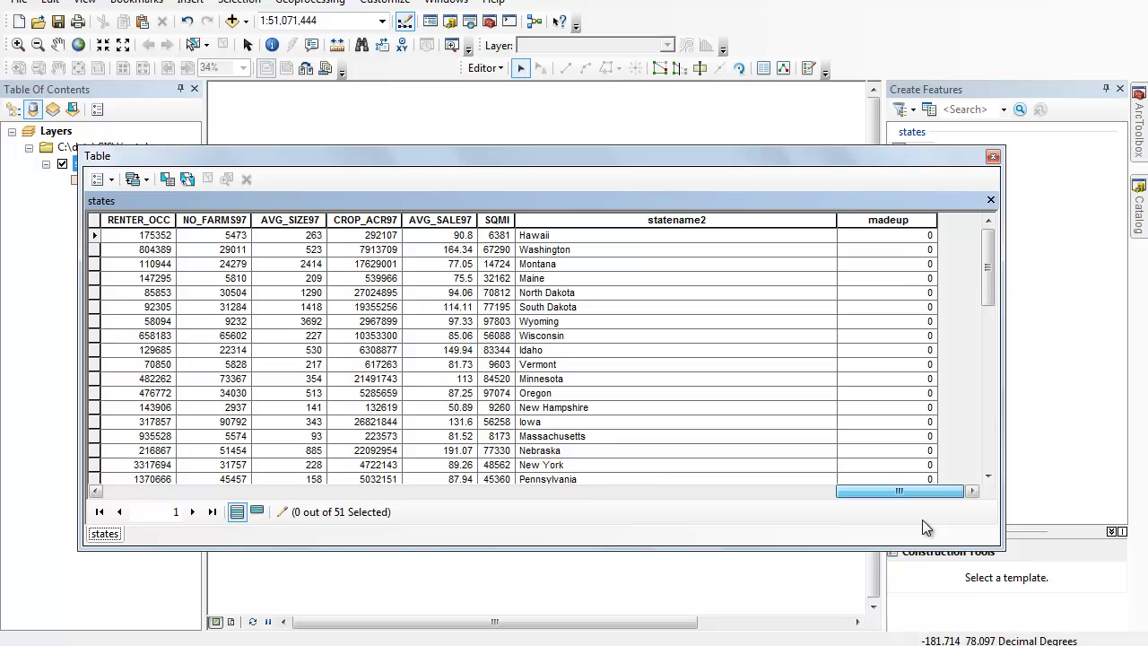
click(885, 239)
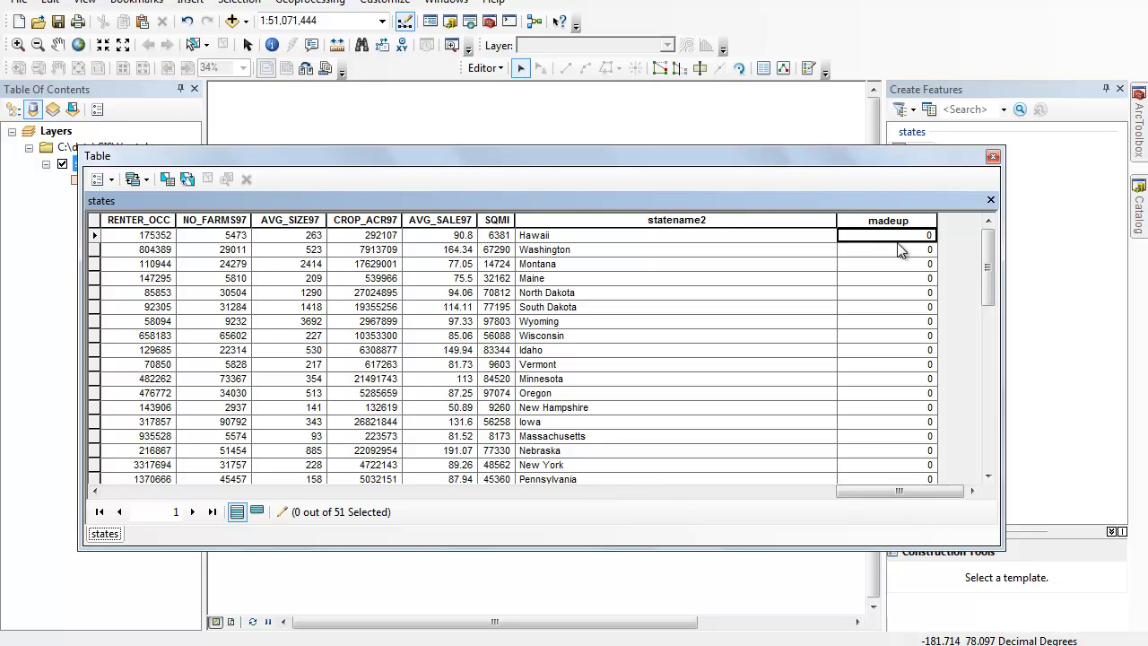
text(7)
key(Return)
text(13)
key(Return)
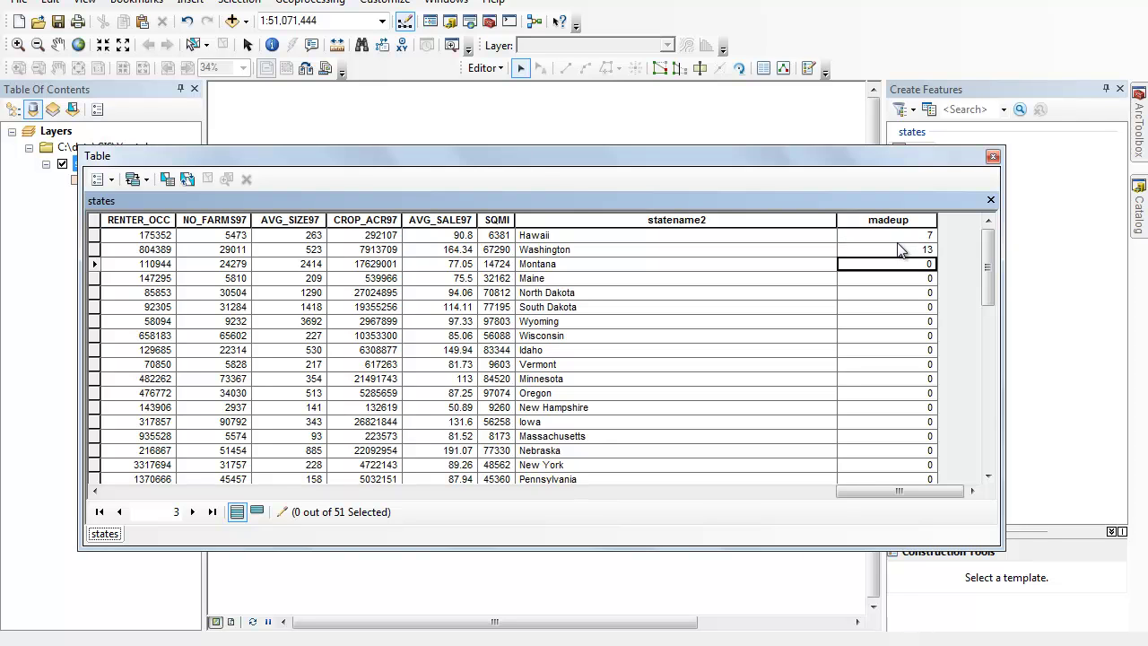
text(2)
key(Return)
text(3)
key(Return)
text(73)
key(Return)
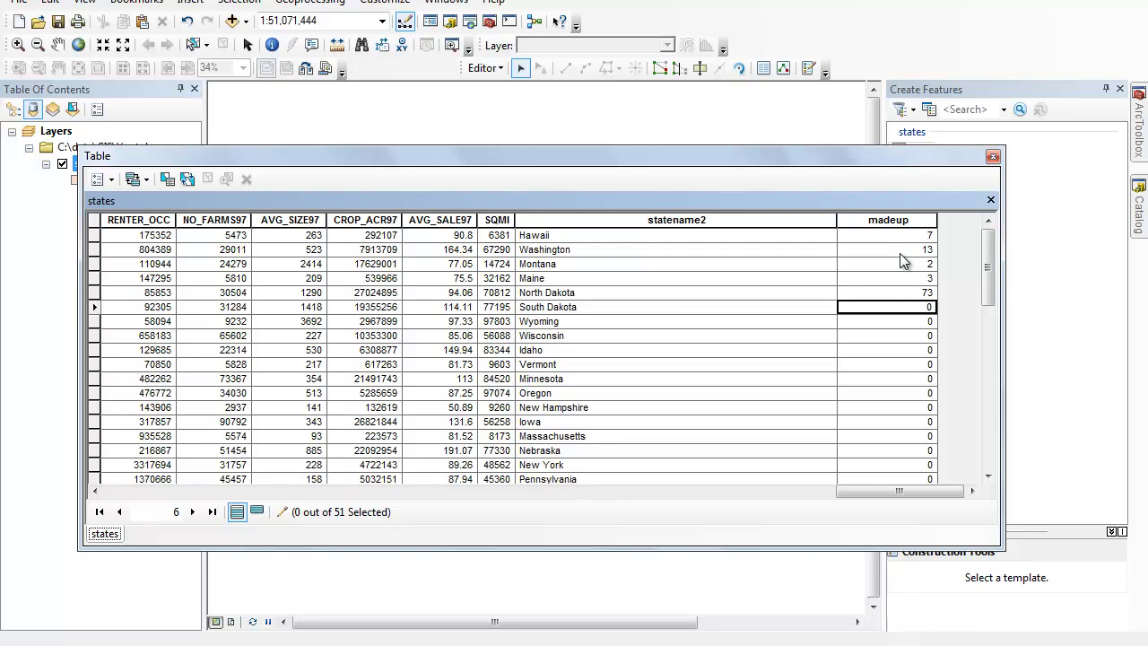
Close the attribute table, stop editing and save the madeup edits.
click(992, 157)
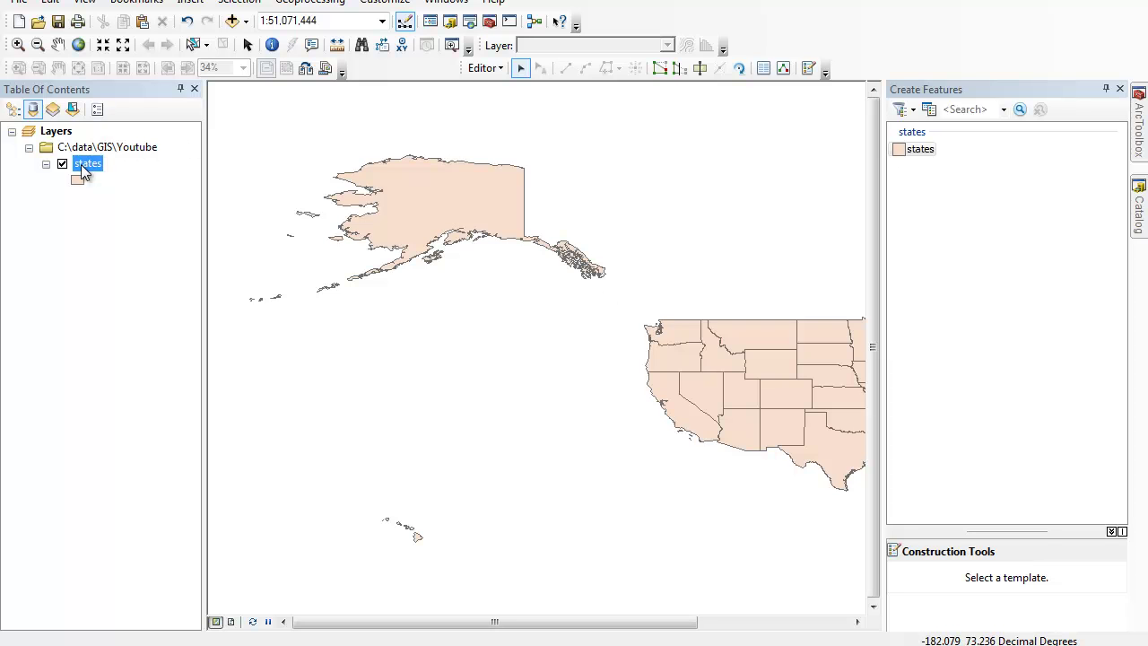
click(484, 68)
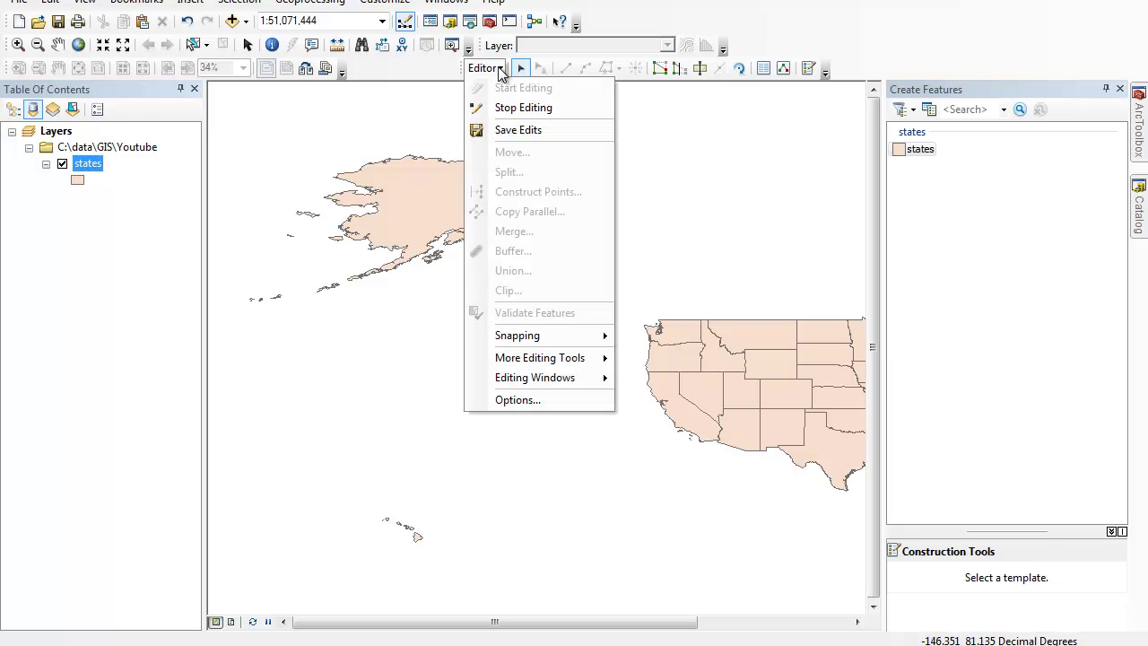
click(517, 112)
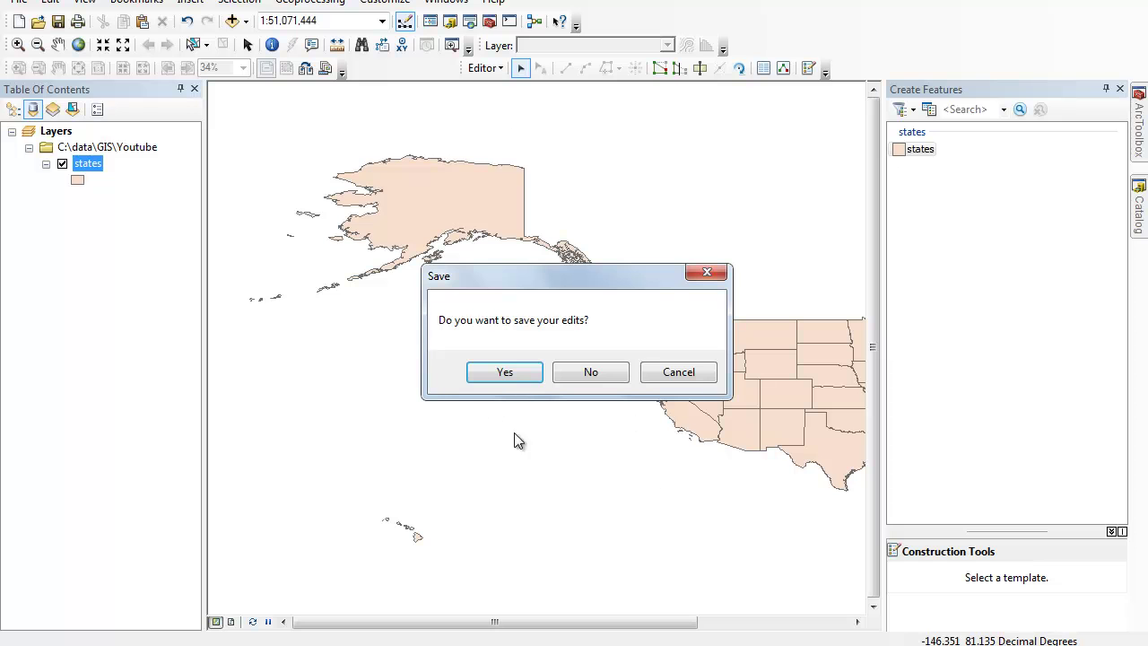
click(505, 372)
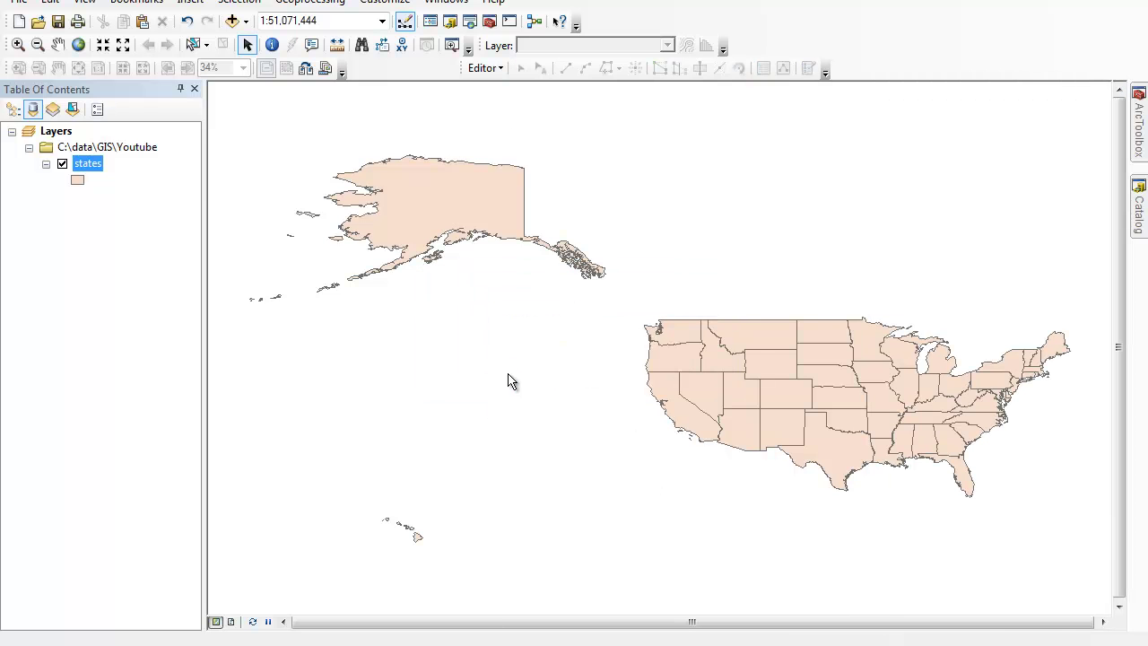
right_click(95, 170)
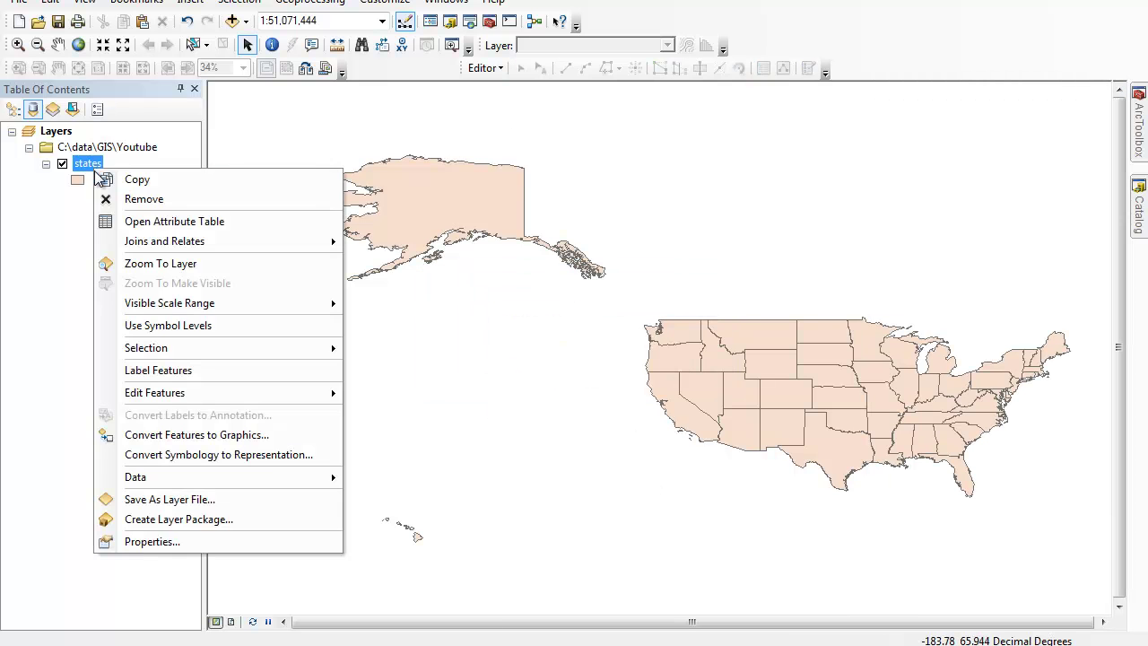
Symbolise the states with green graduated colours by madeup in 5 Natural Breaks classes.
click(158, 541)
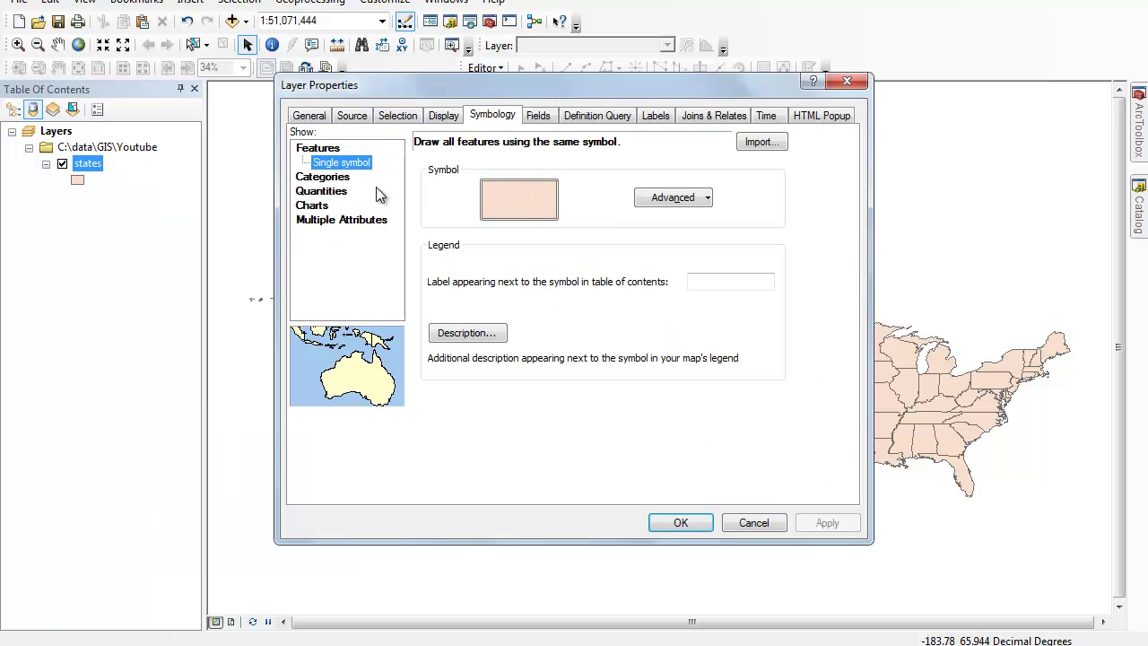
click(334, 192)
click(573, 178)
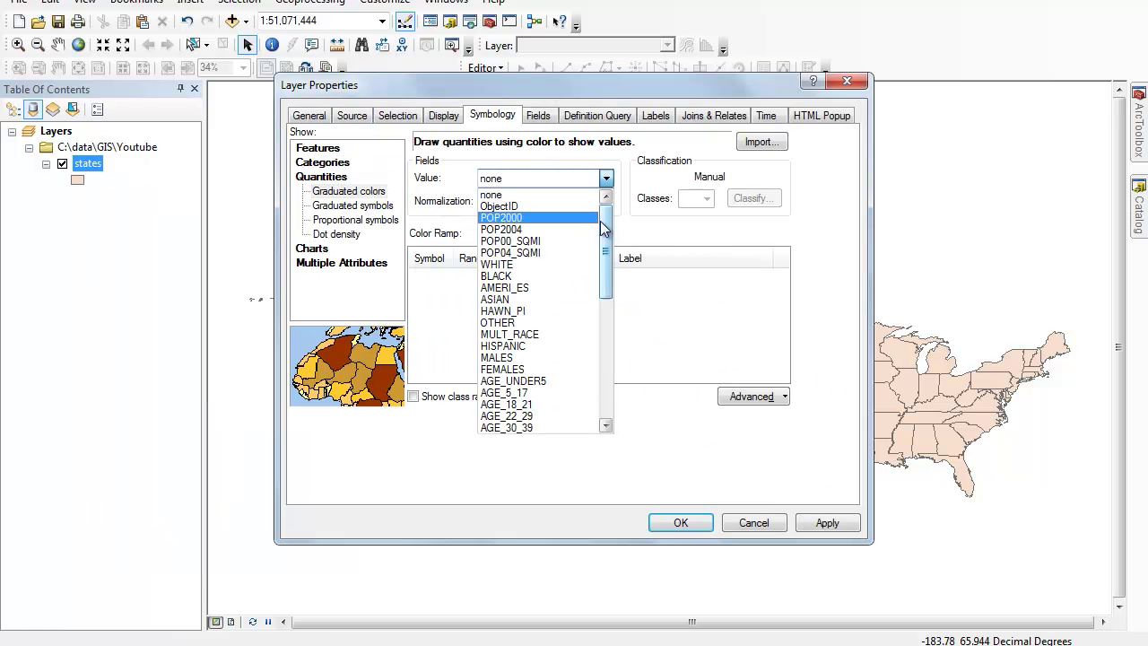
drag(607, 223, 607, 346)
click(515, 427)
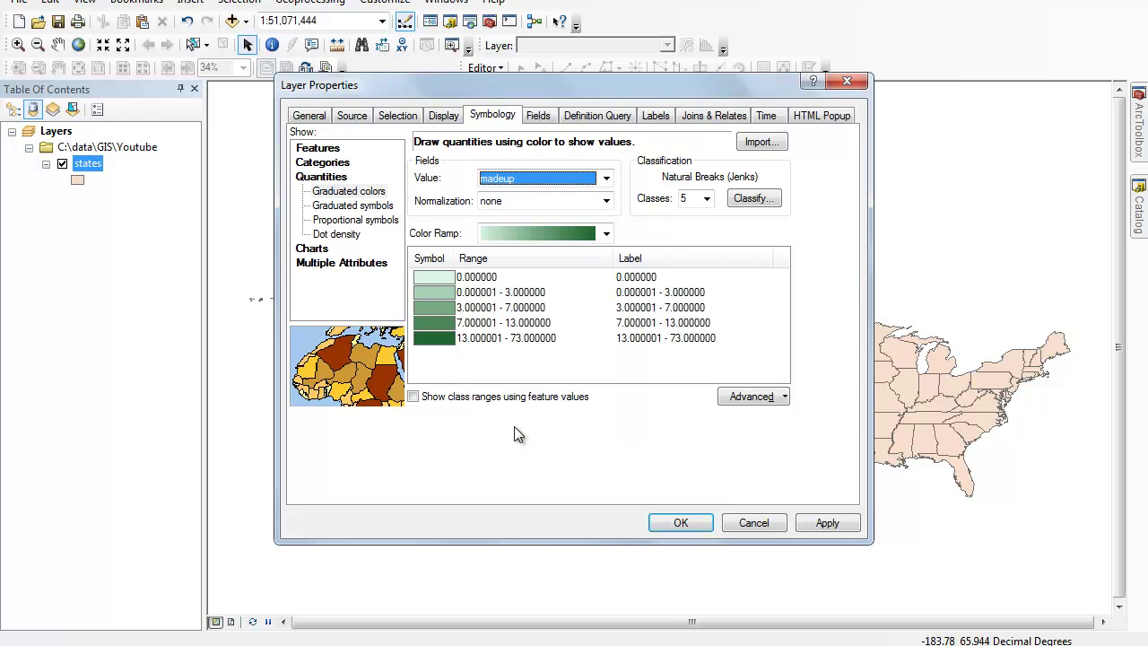
click(679, 524)
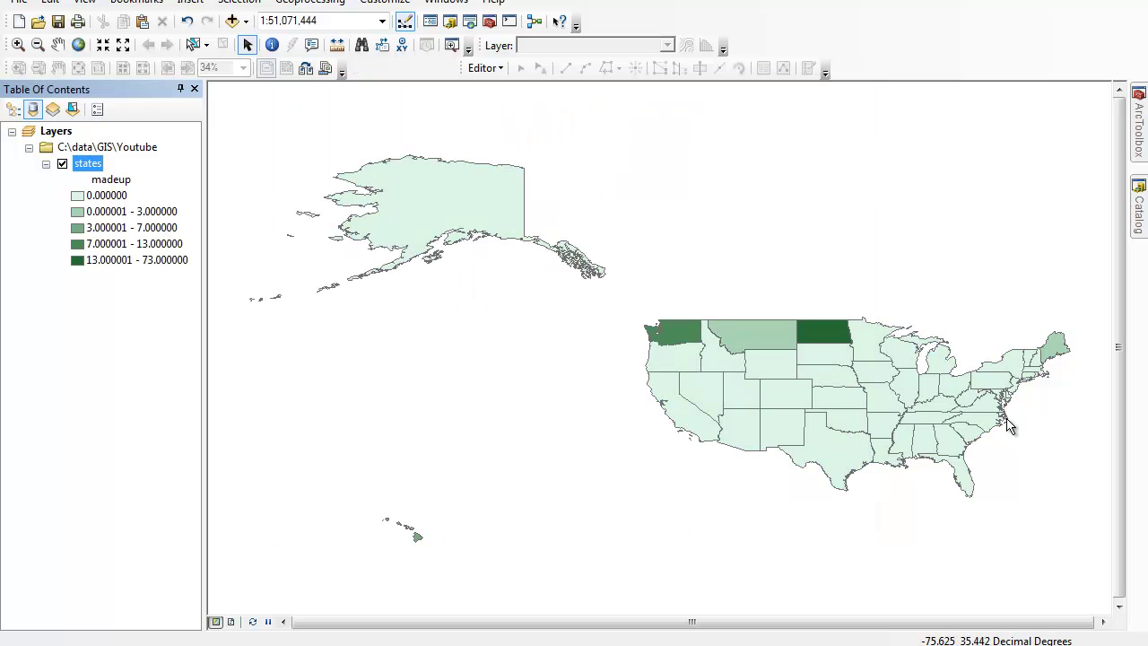